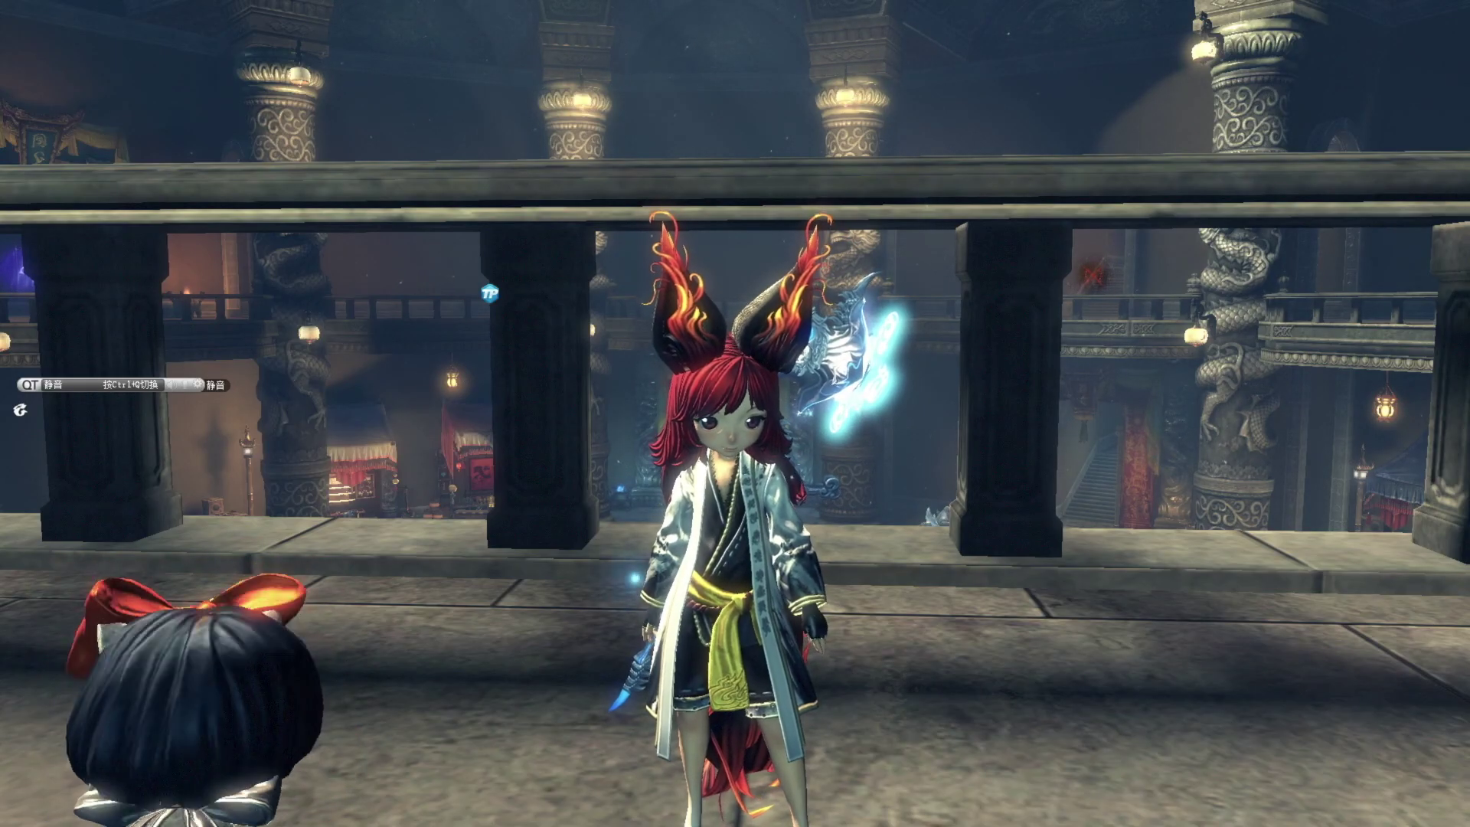
Open Manage Second Level Password from the Esc System Menu, then switch to the guide
key(ctrl+x)
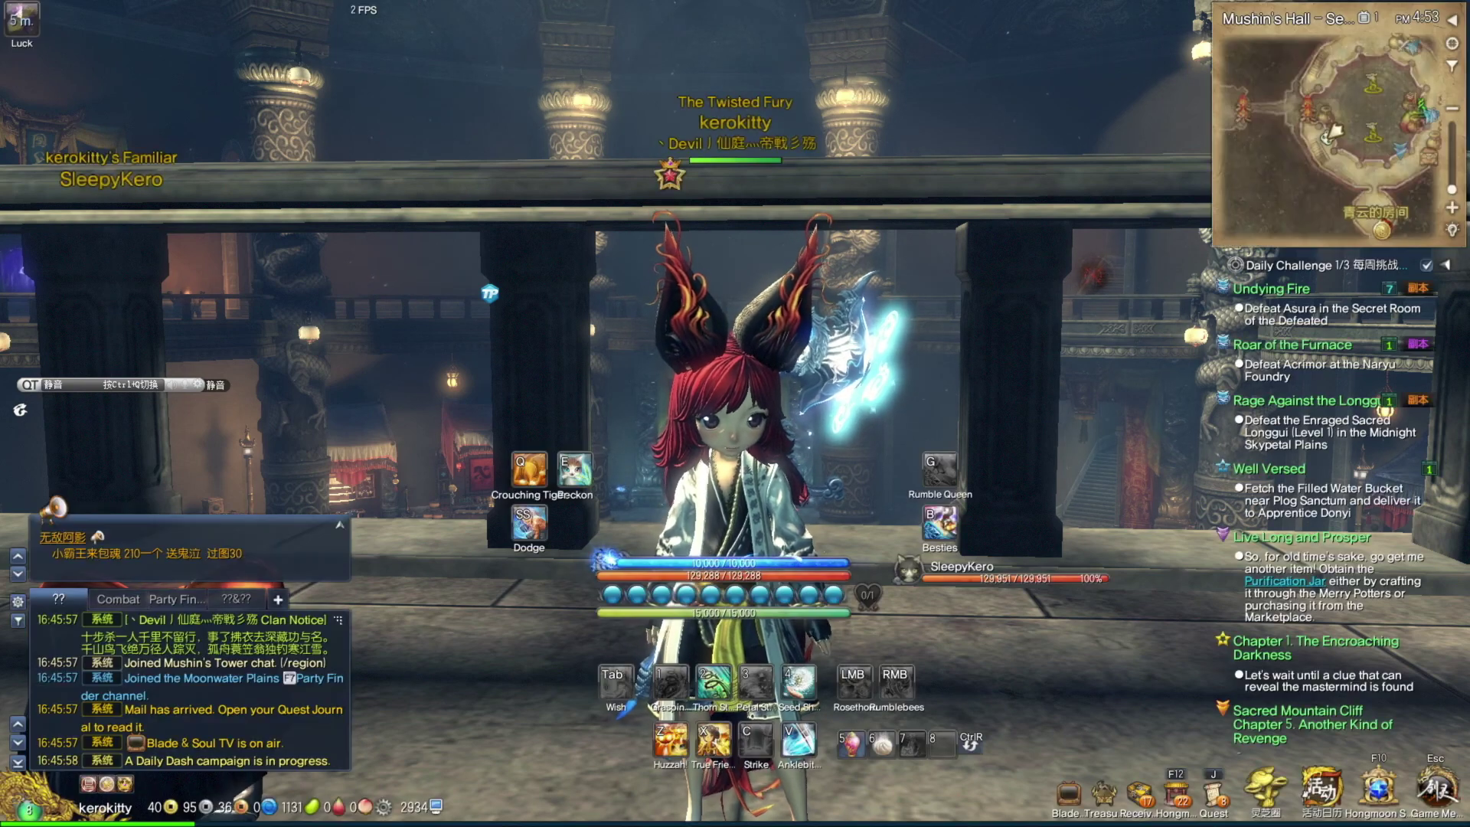
key(Escape)
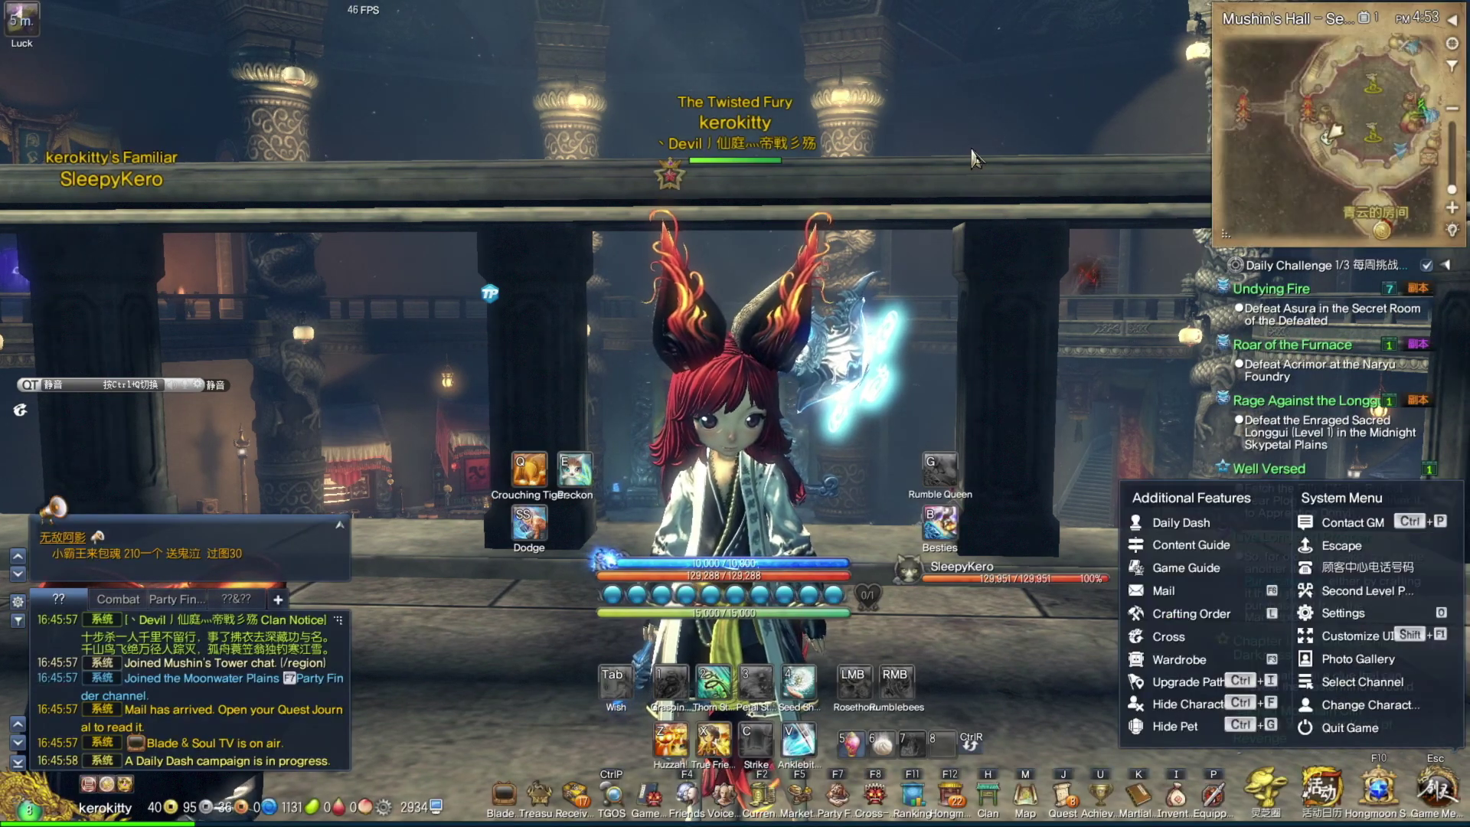
key(Escape)
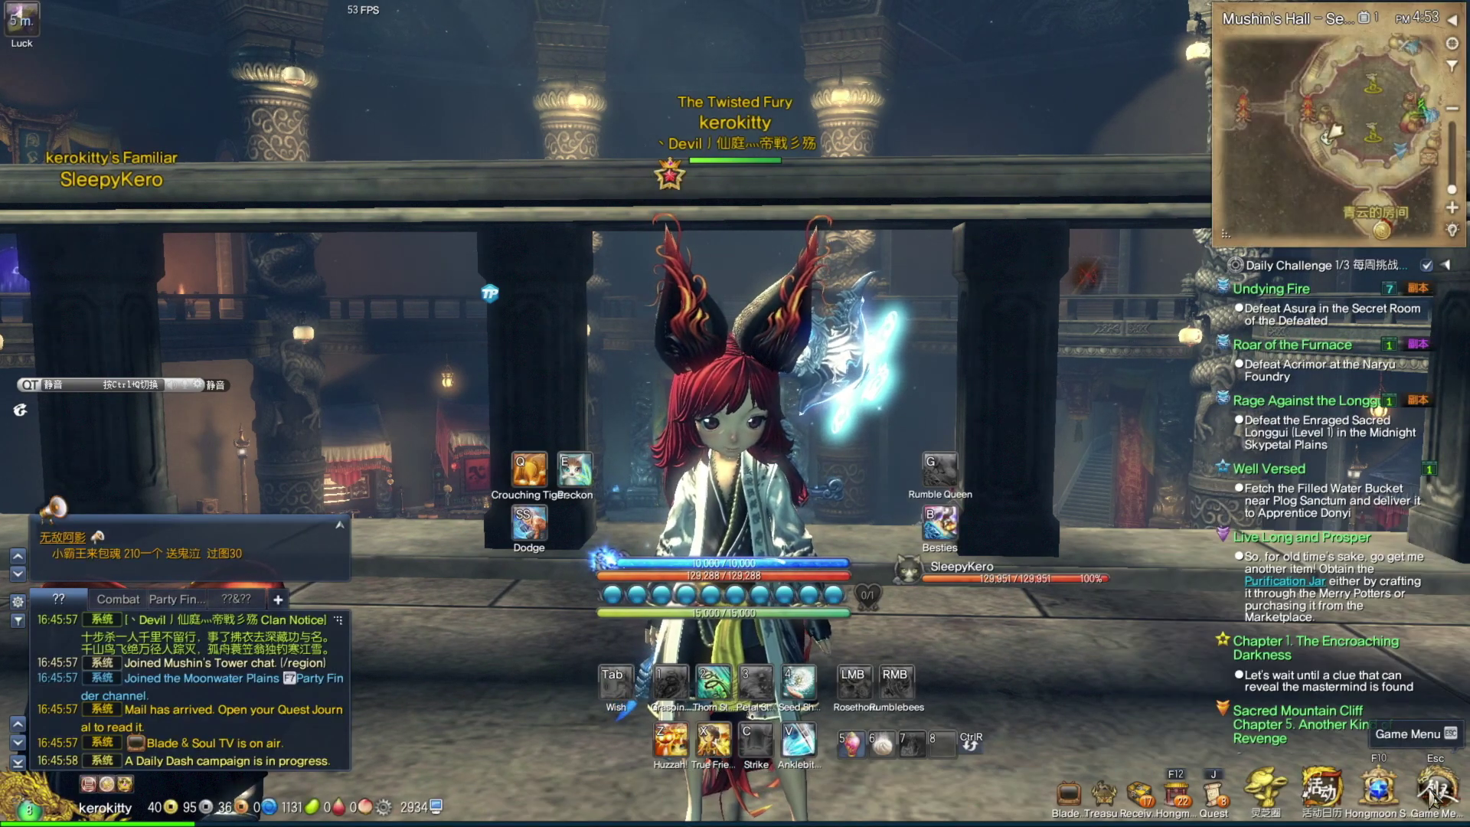
key(Escape)
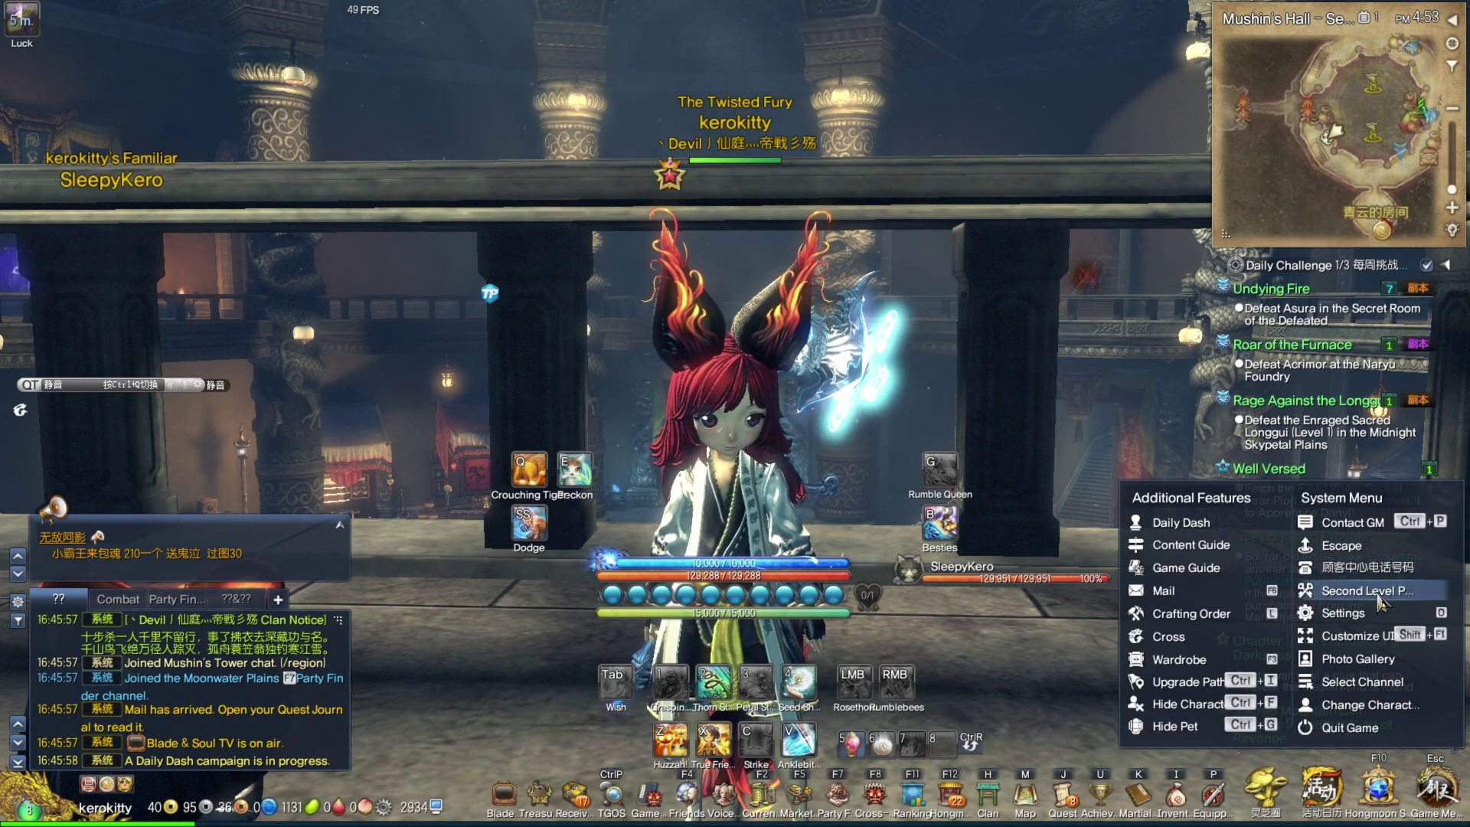
click(1379, 594)
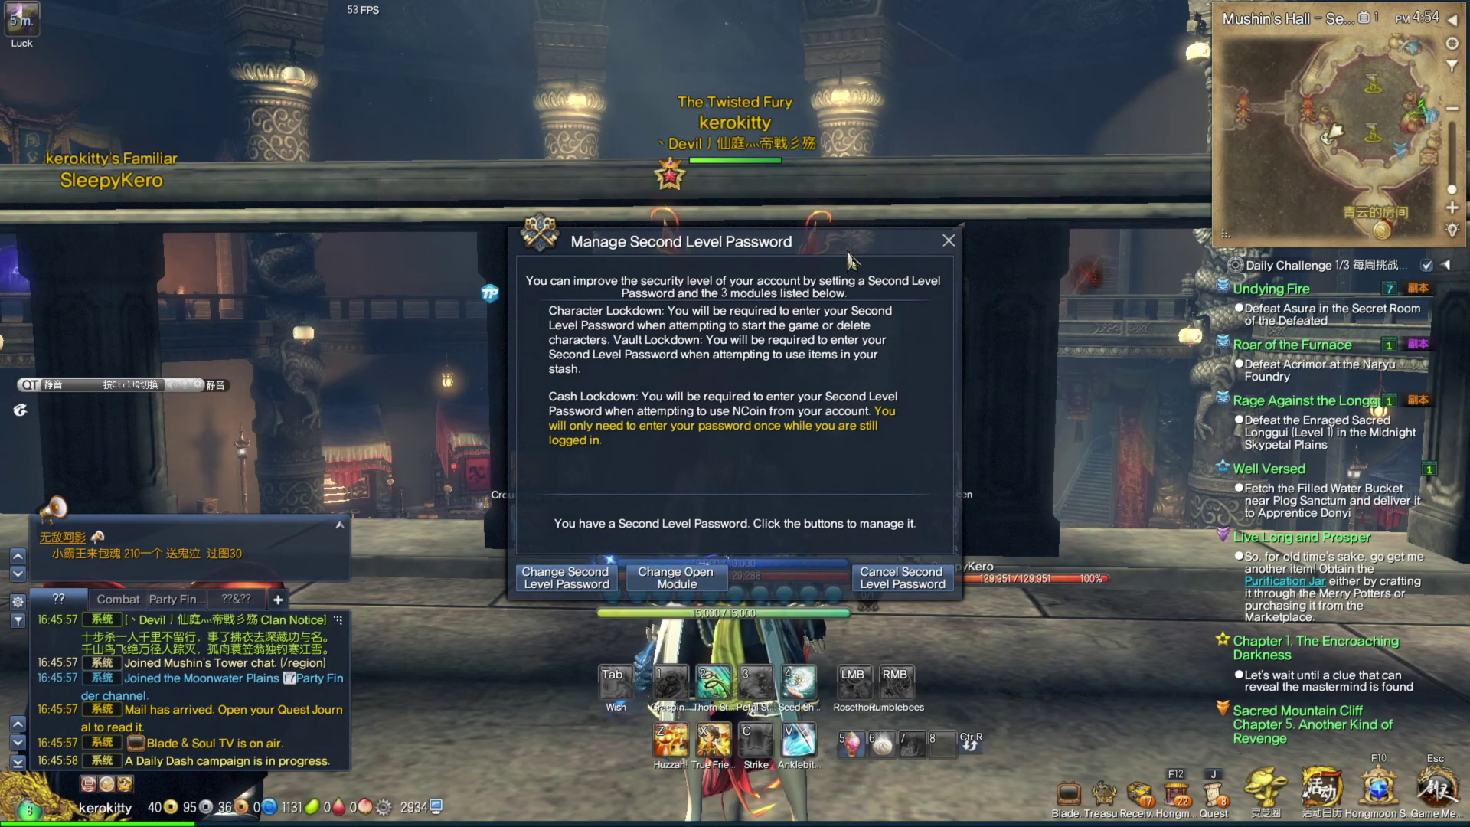
key(alt+Tab)
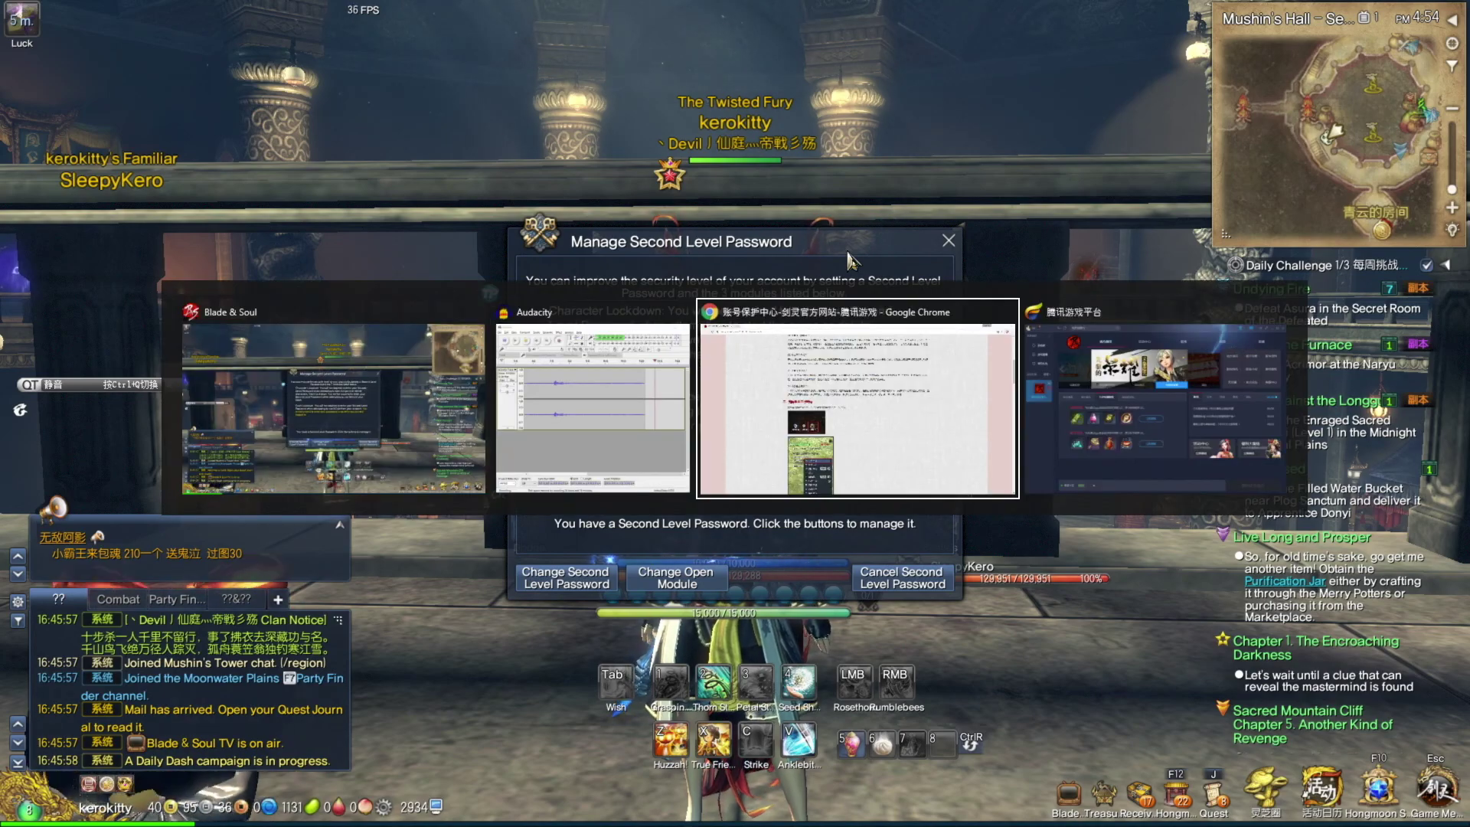
scroll(717, 357, up, 2)
scroll(718, 357, up, 2)
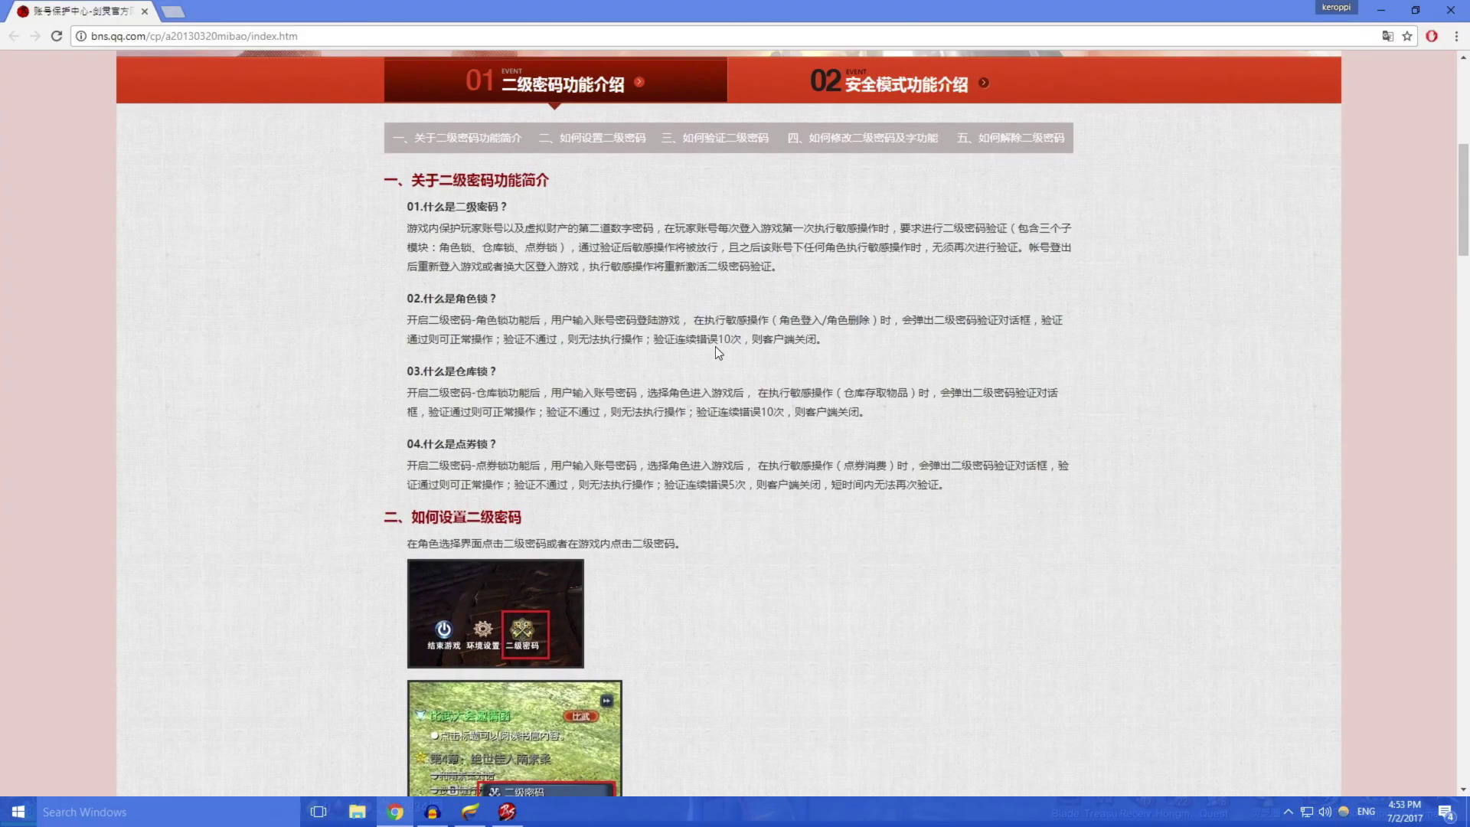
scroll(716, 346, down, 7)
scroll(513, 335, down, 3)
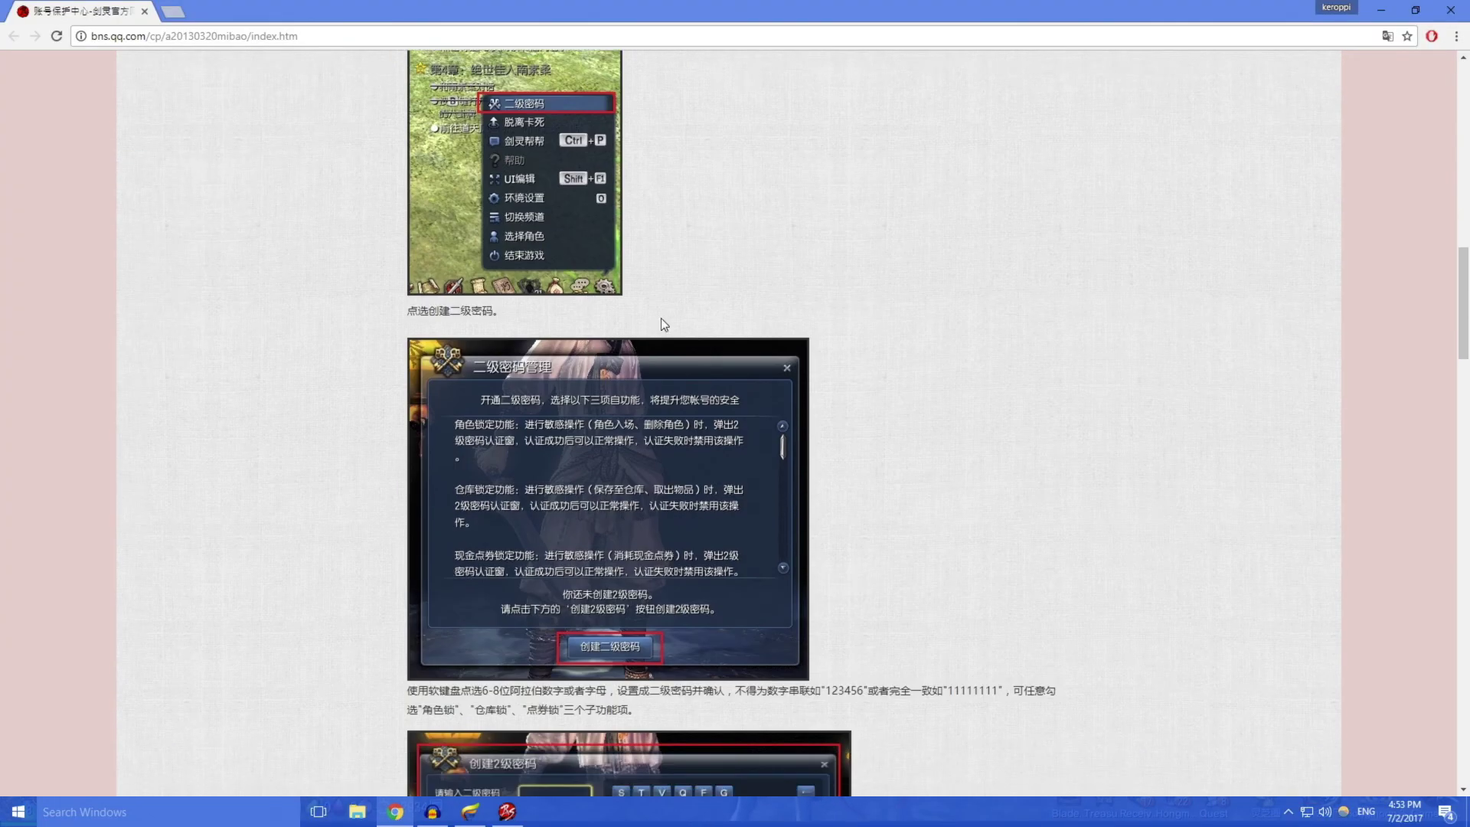
scroll(689, 315, down, 2)
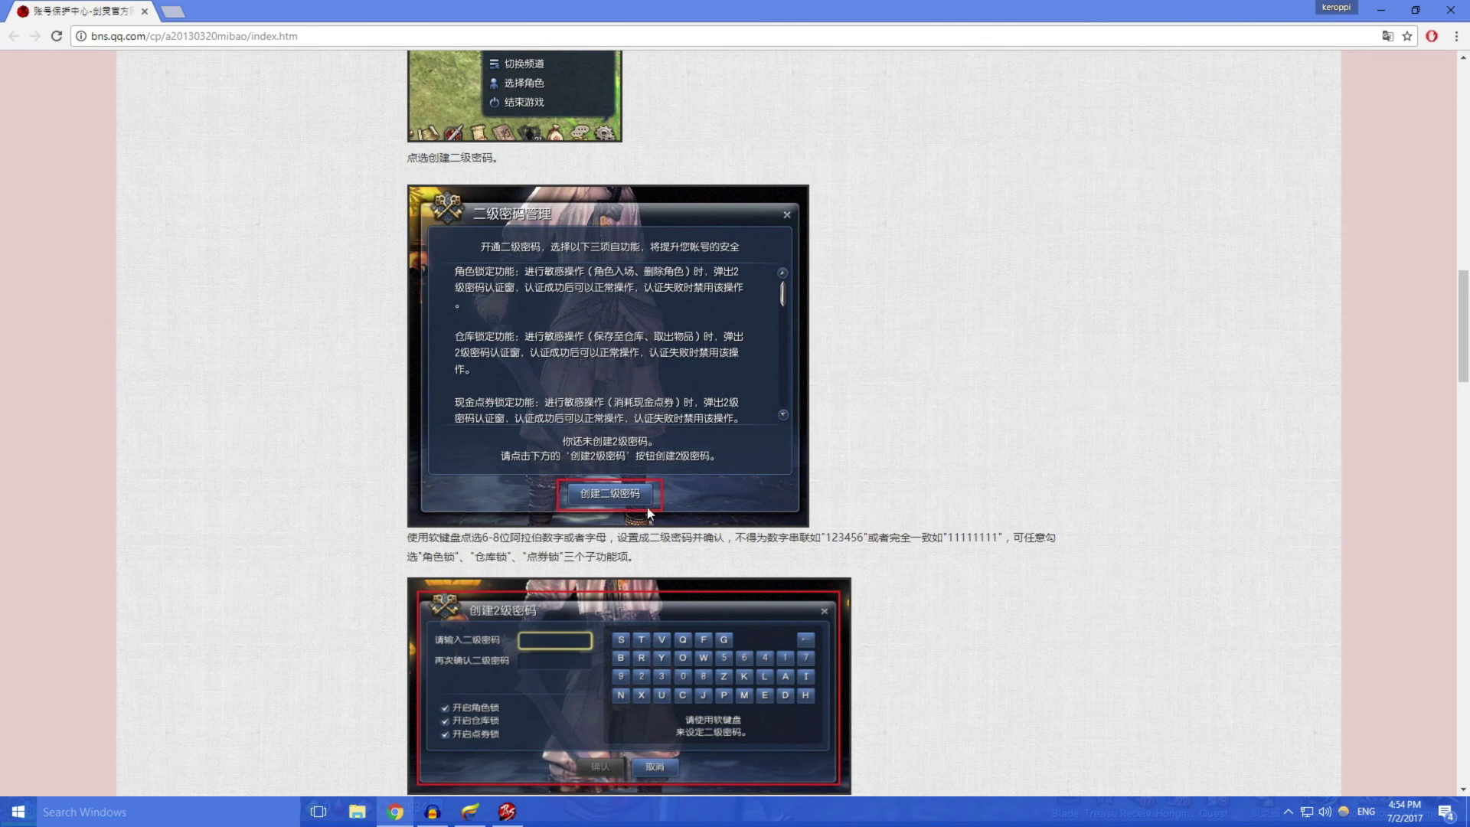
scroll(638, 495, down, 2)
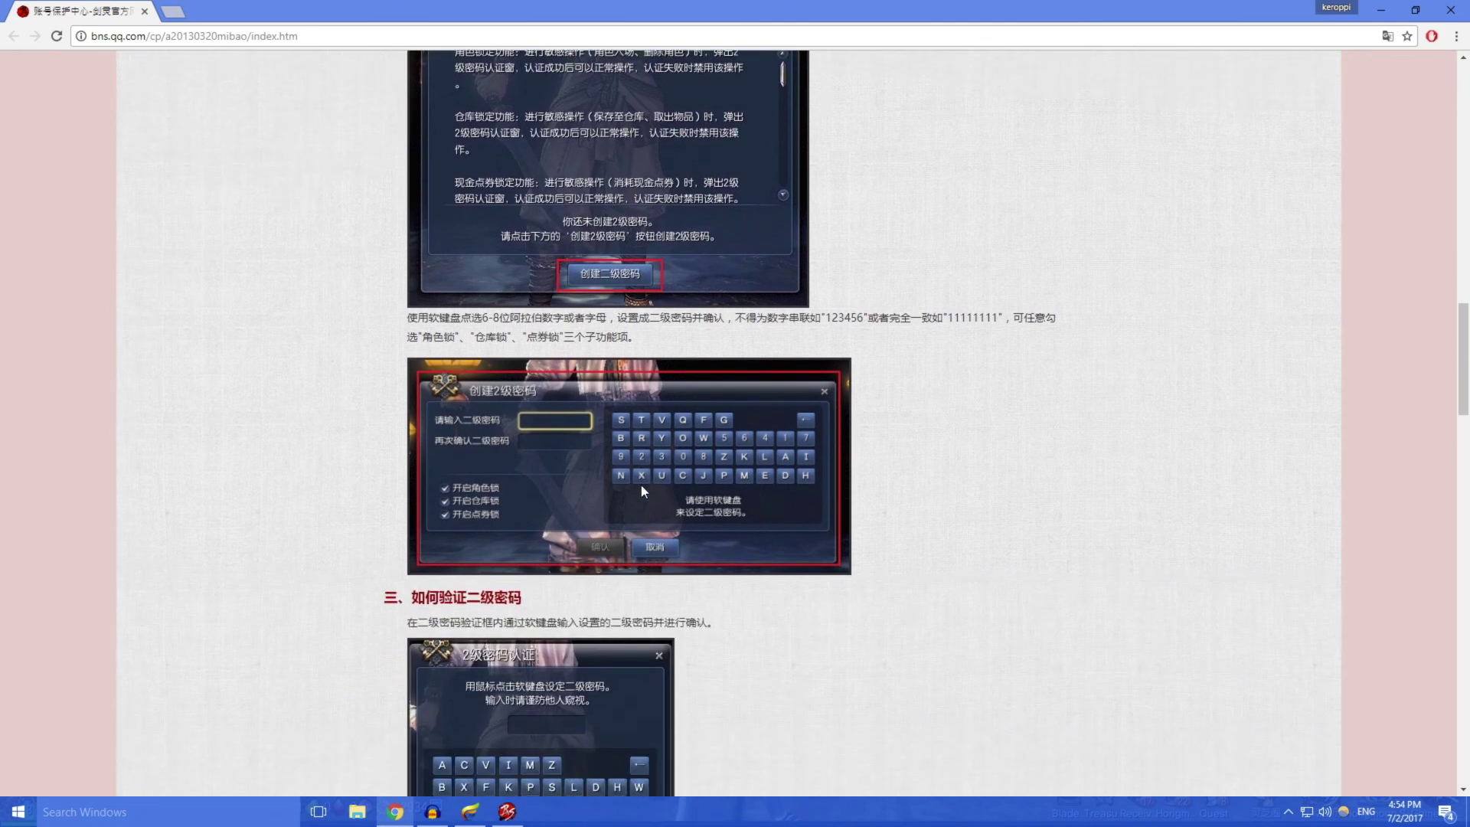
scroll(637, 488, down, 1)
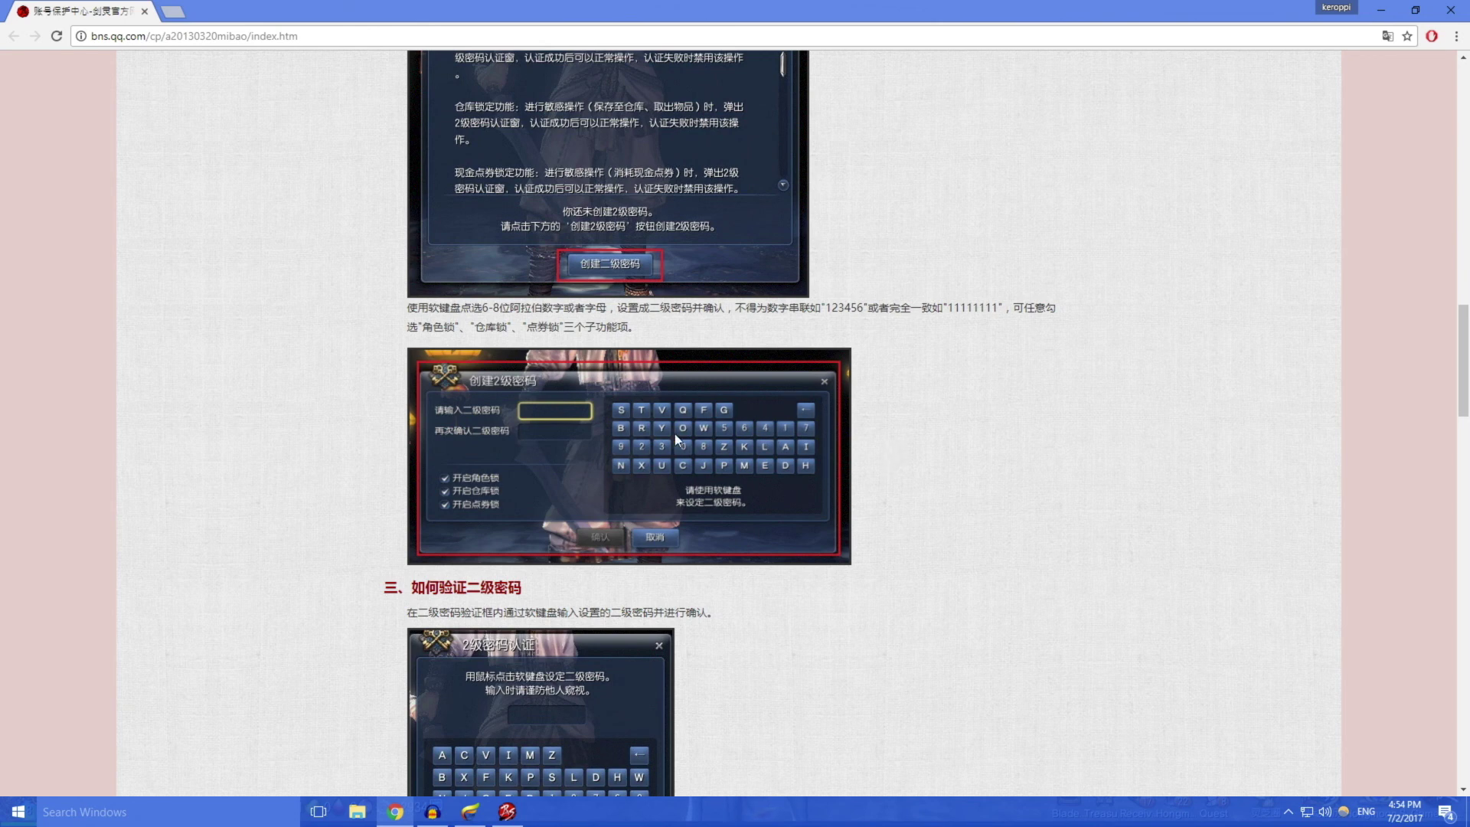
scroll(673, 426, down, 2)
scroll(677, 397, down, 2)
scroll(680, 387, down, 1)
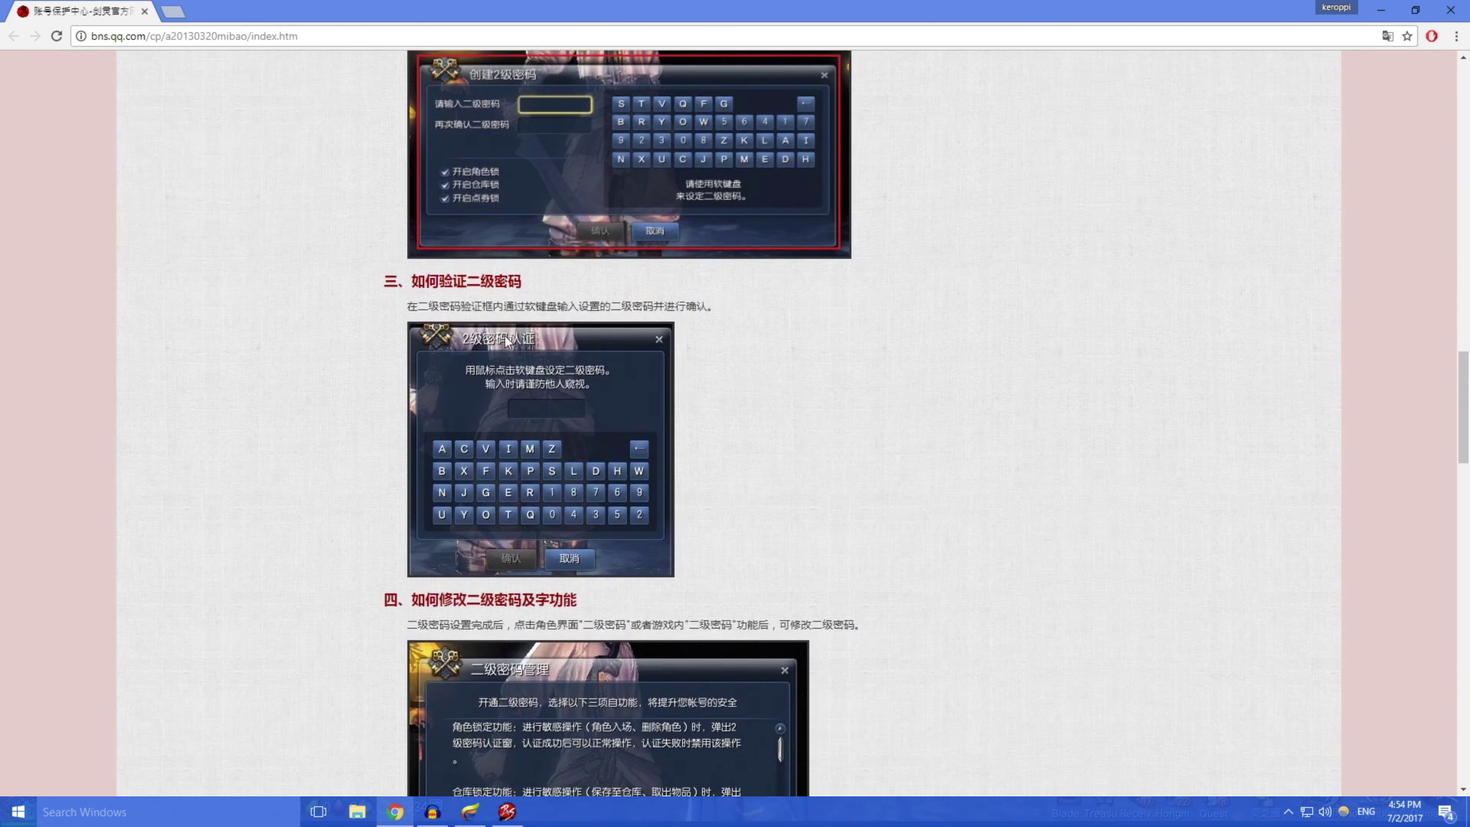
scroll(546, 176, down, 1)
scroll(563, 345, down, 2)
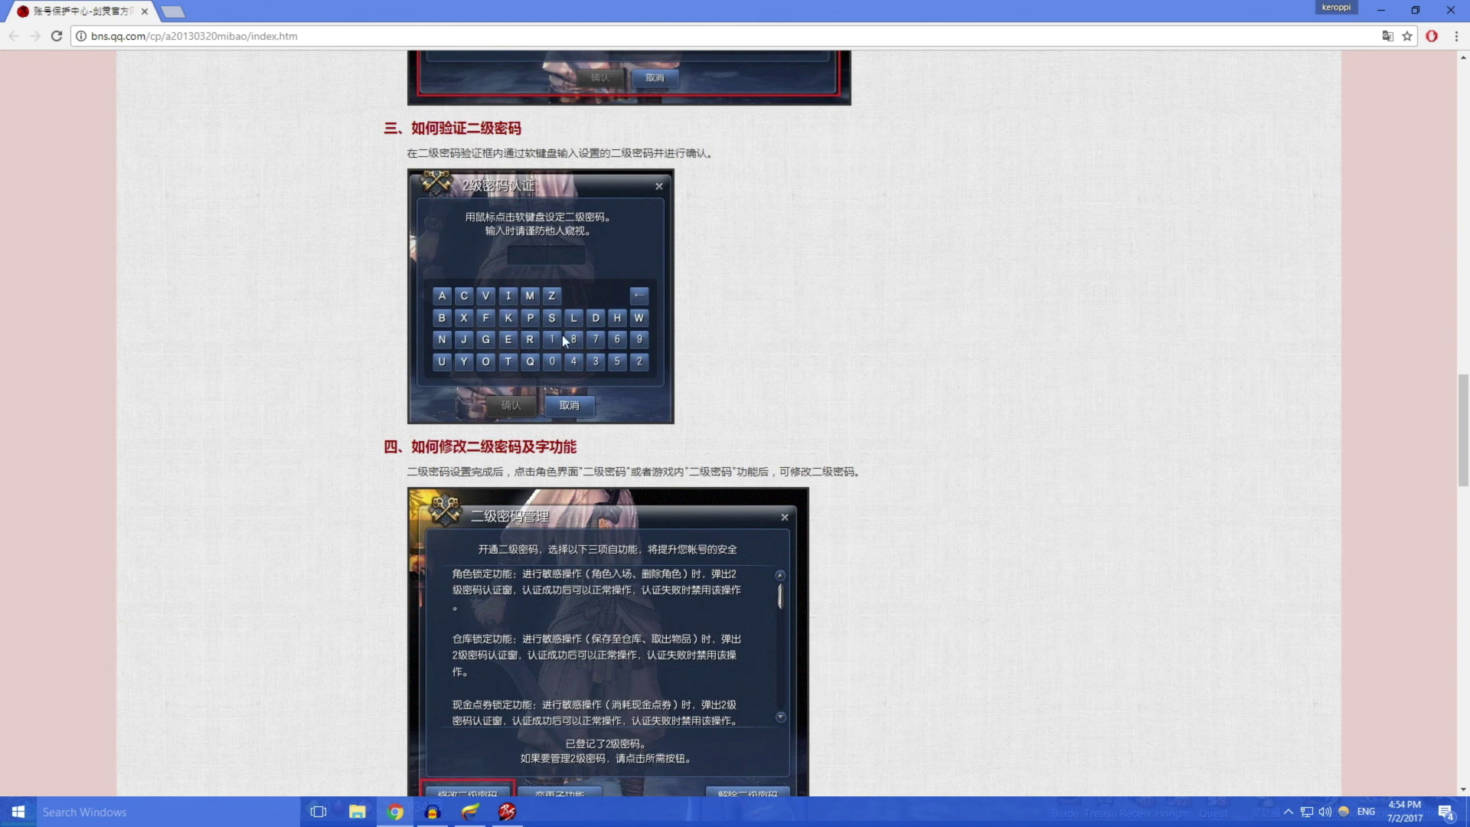
scroll(824, 277, down, 1)
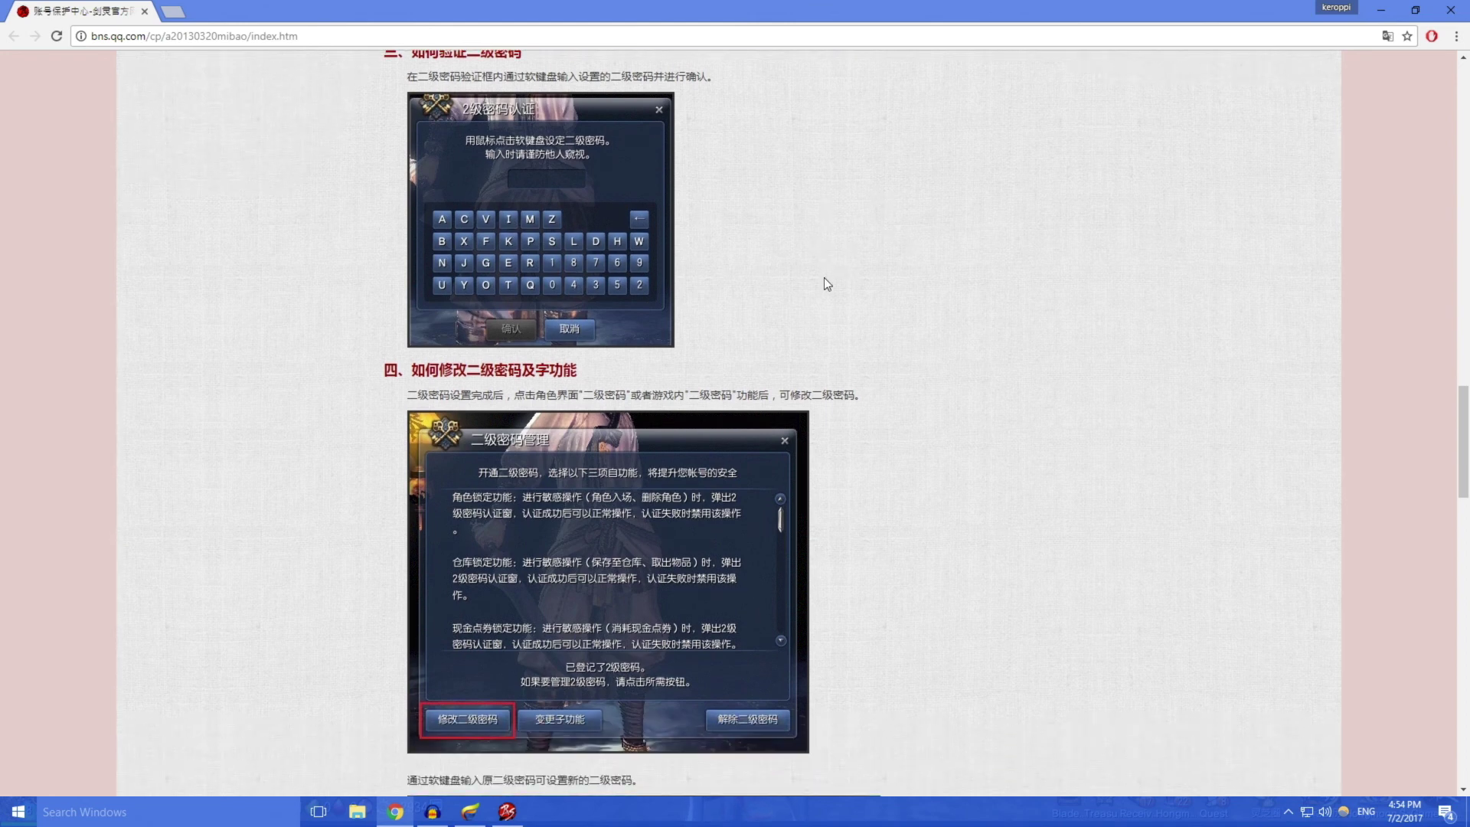
scroll(532, 185, down, 2)
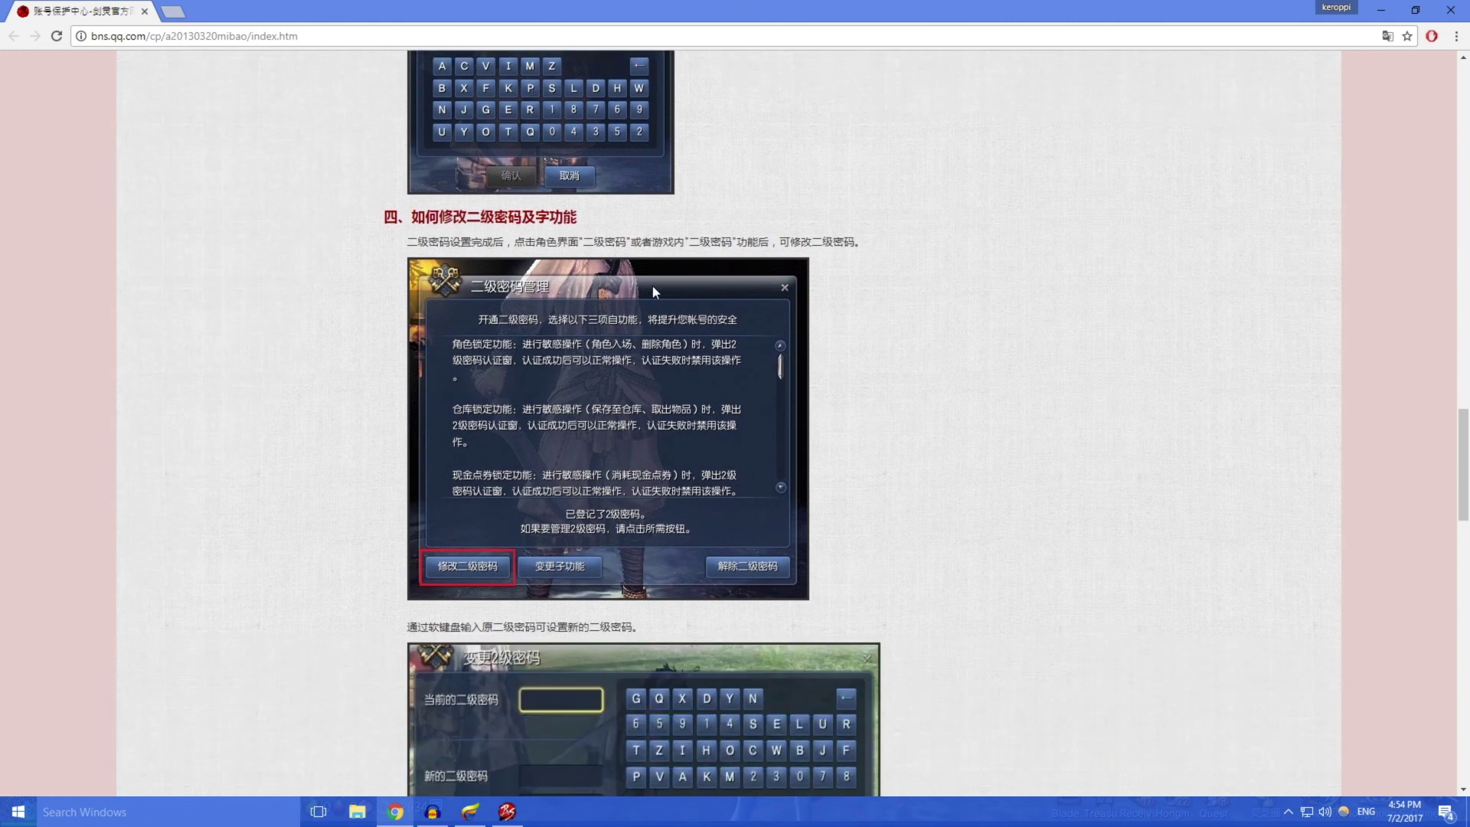
scroll(786, 359, down, 1)
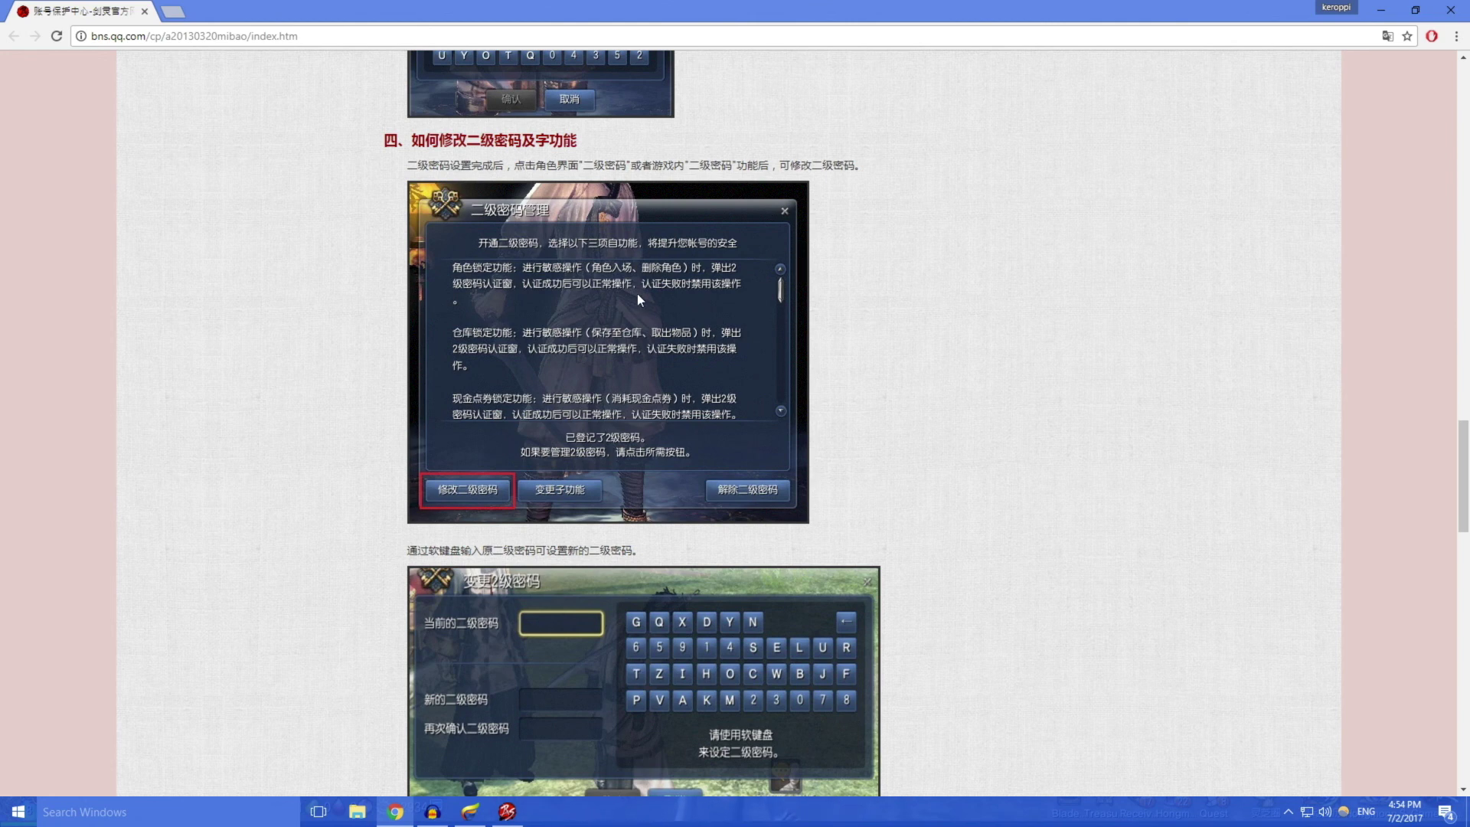
Compare the game's password window with the guide's change-password soft keyboard screenshot
key(alt+Tab)
key(Tab)
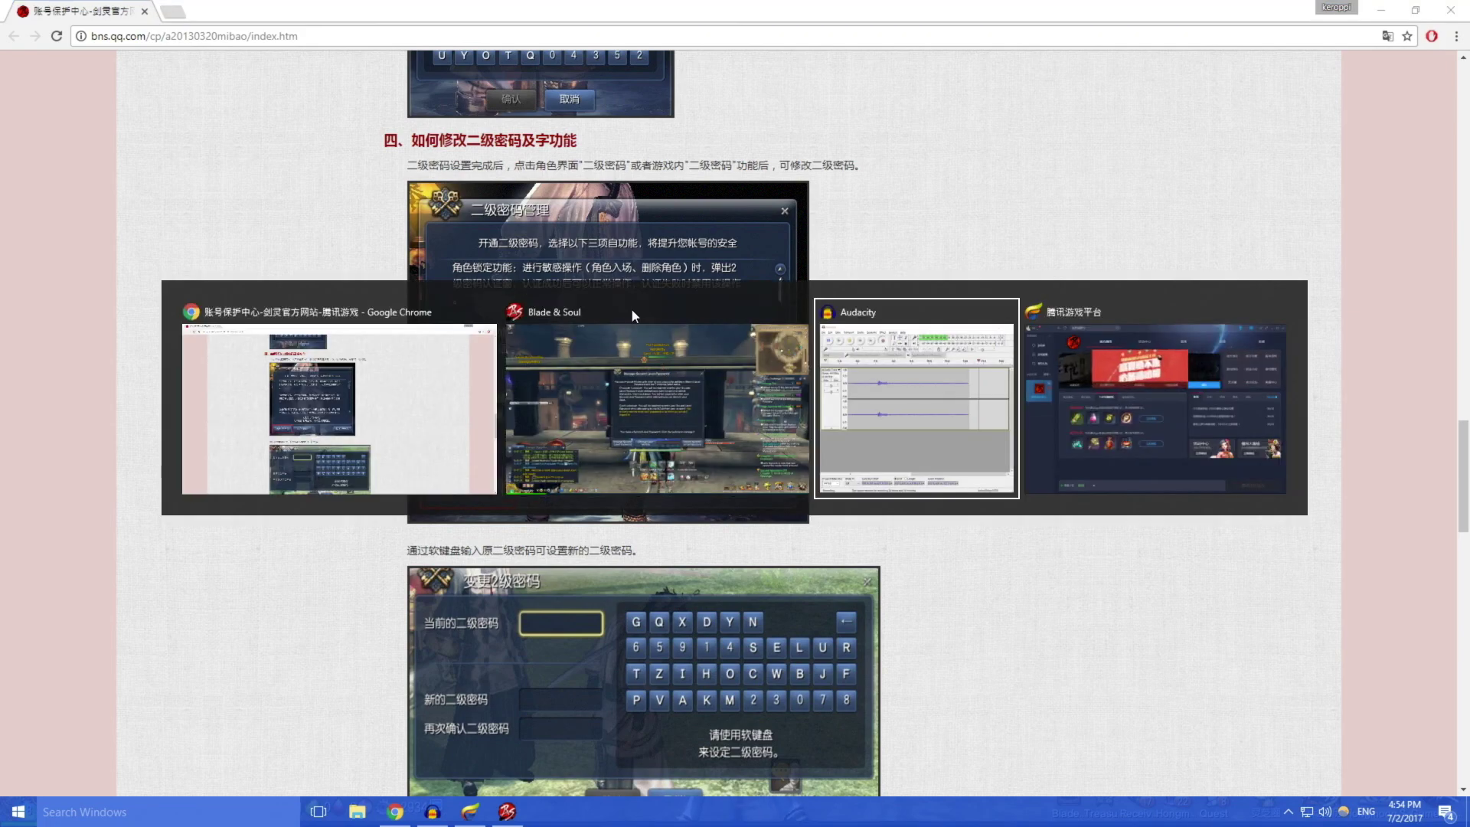
key(Tab)
key(Tab)
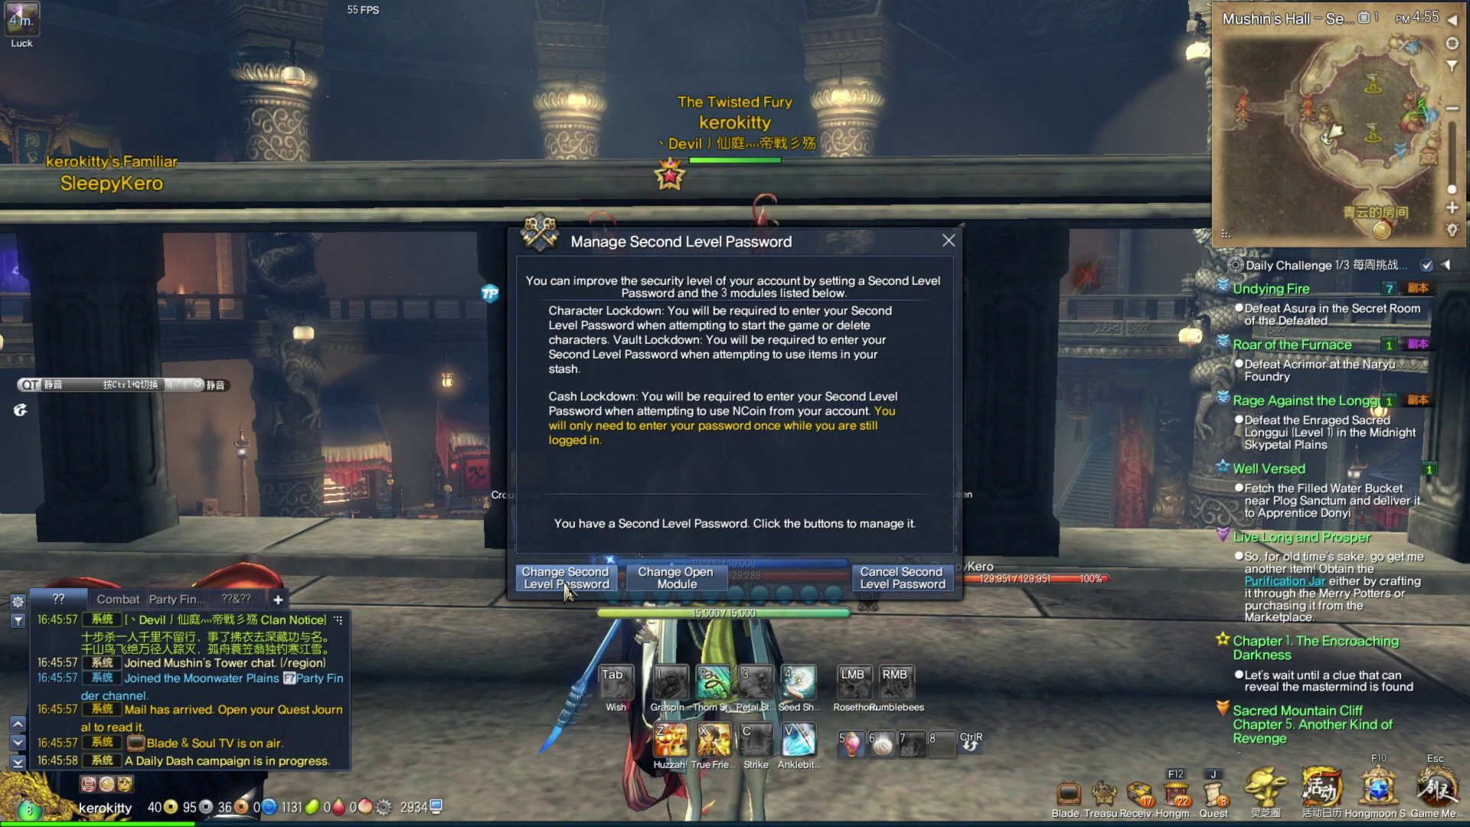
key(alt+Tab)
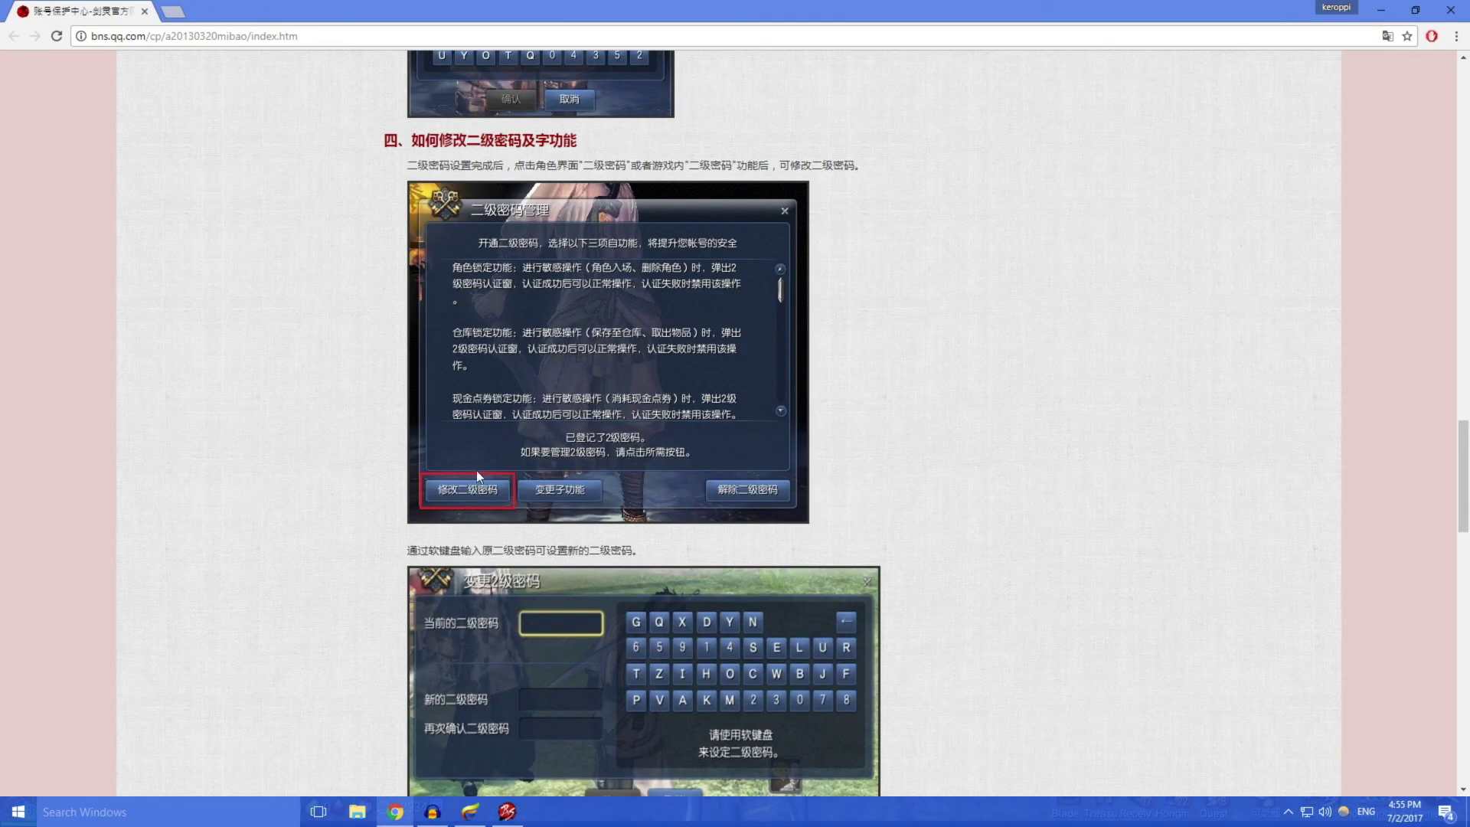
scroll(482, 451, down, 3)
scroll(483, 452, down, 2)
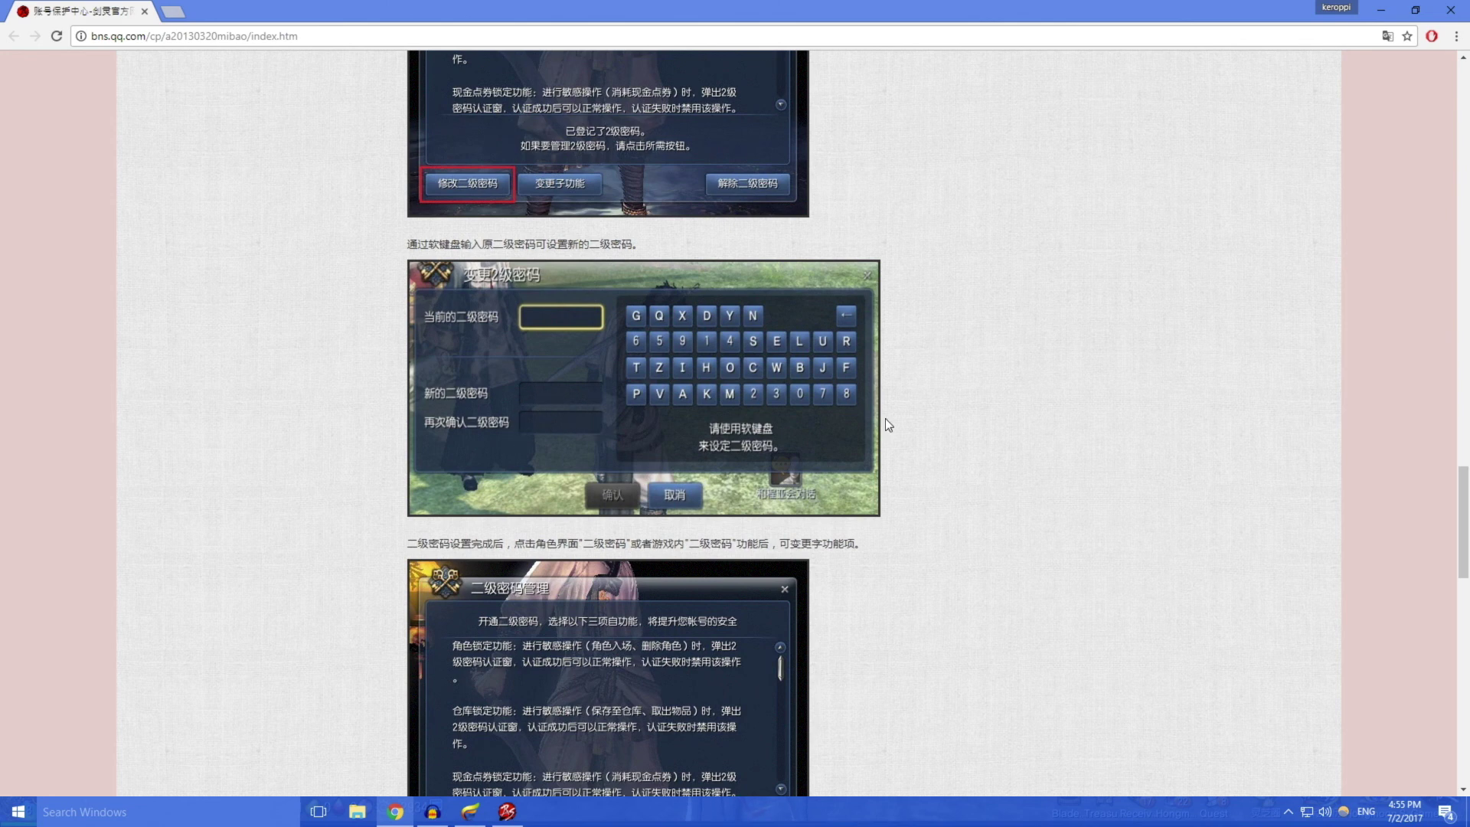
scroll(886, 418, down, 3)
scroll(968, 409, down, 2)
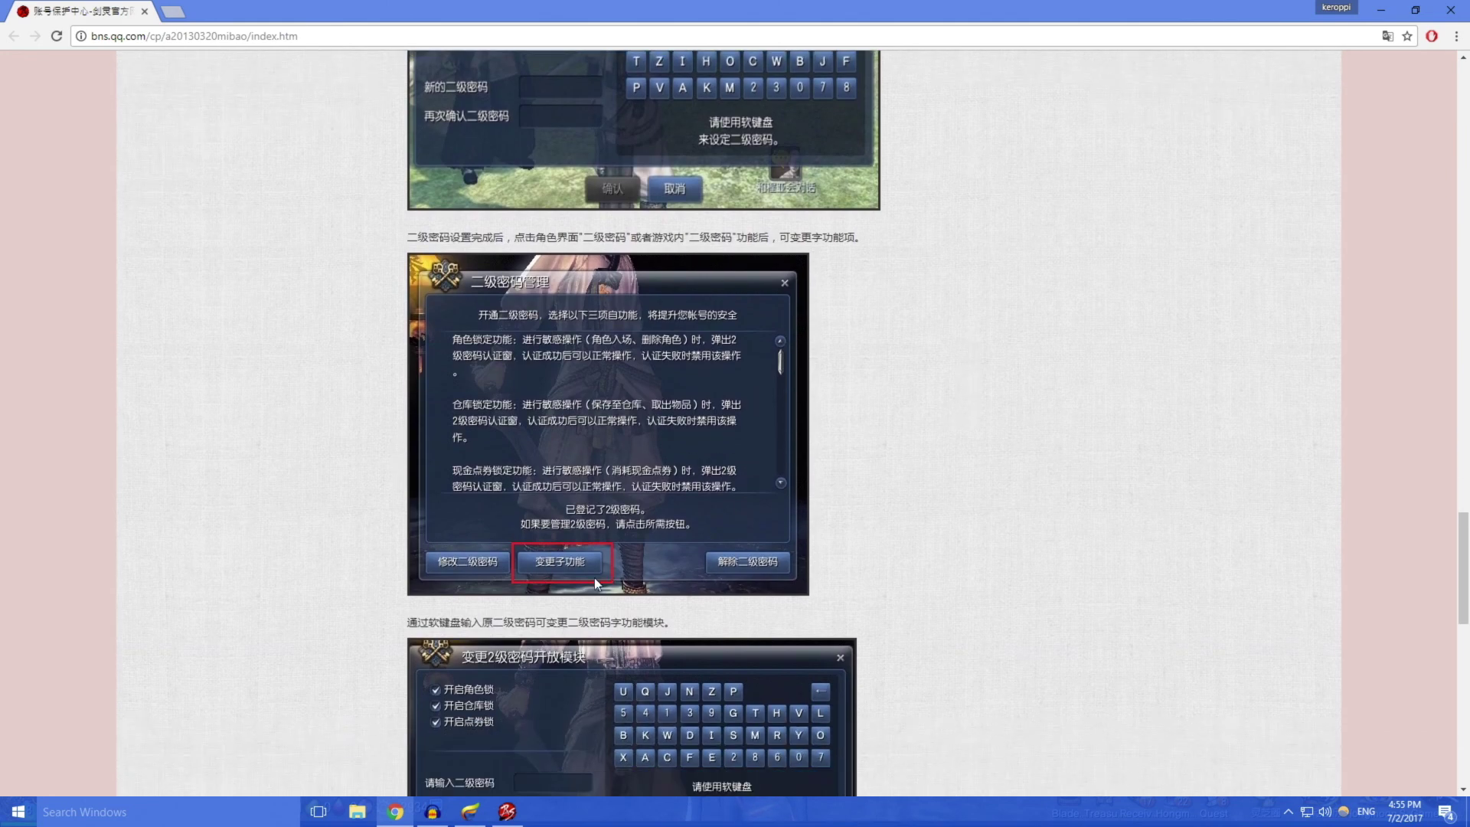
Check the in-game password window, then return to the guide's section 五 on cancellation
key(alt+Tab)
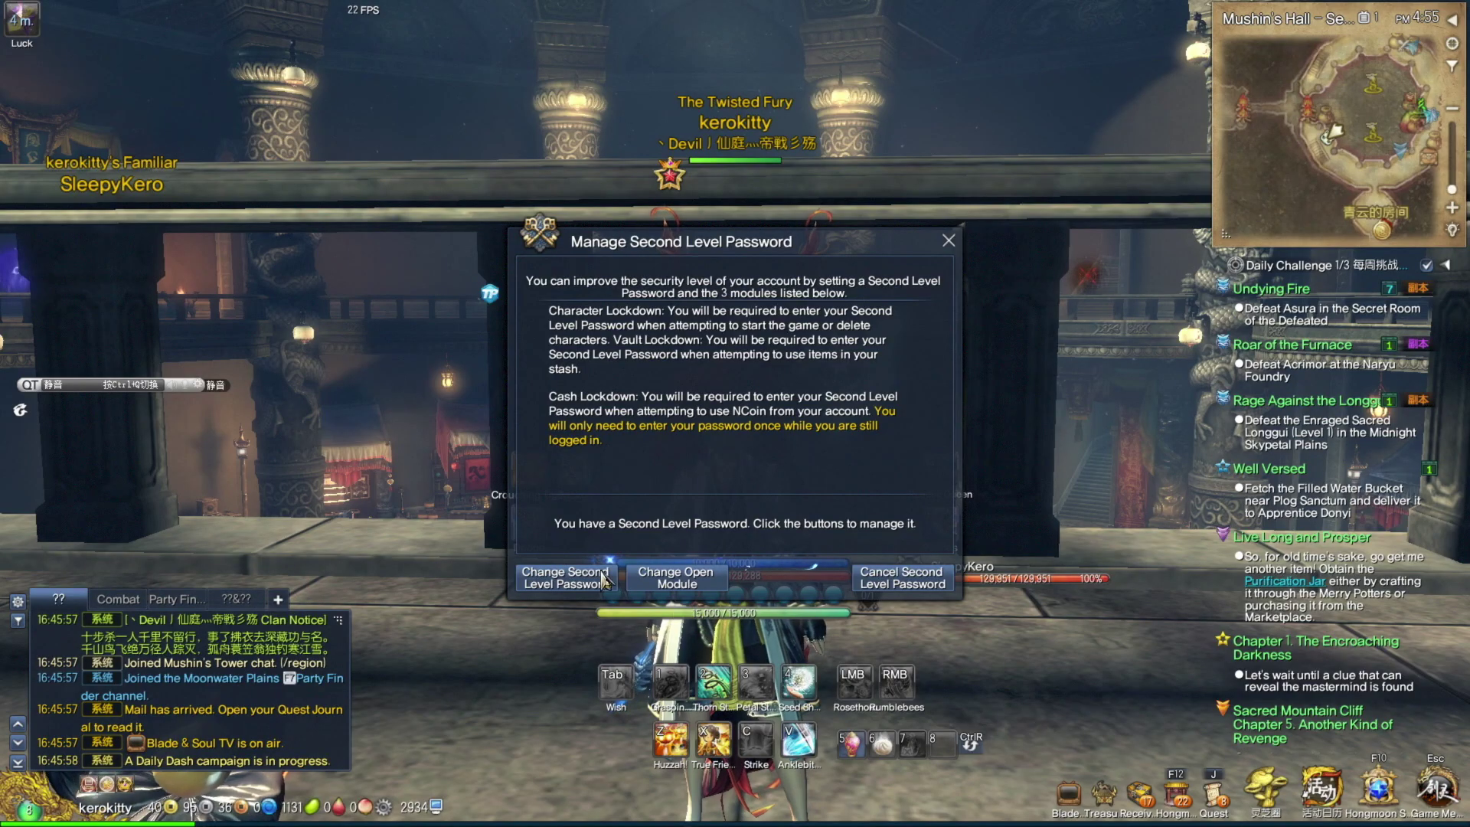
key(alt+Tab)
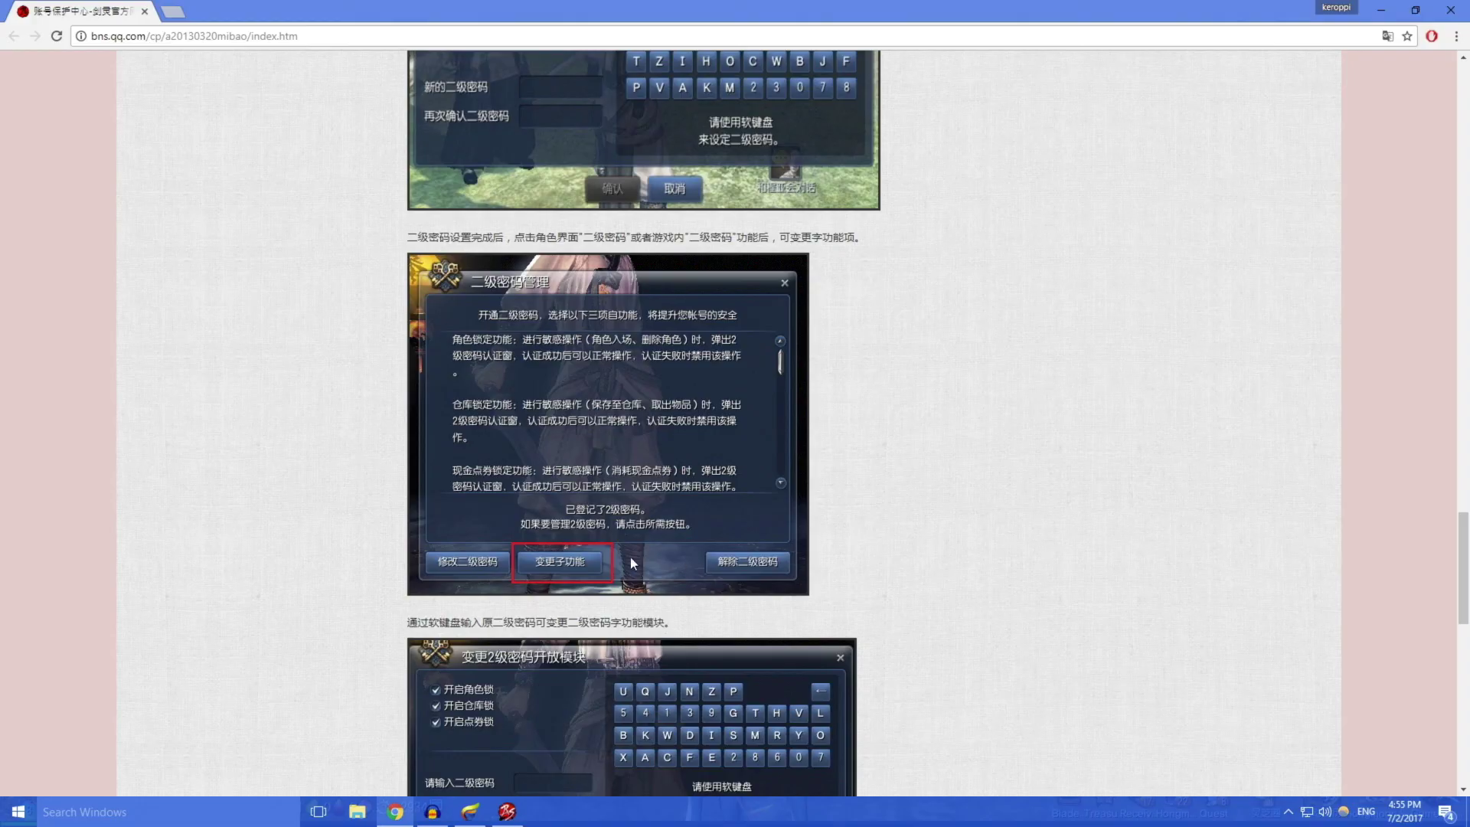
scroll(566, 560, down, 1)
scroll(615, 485, down, 1)
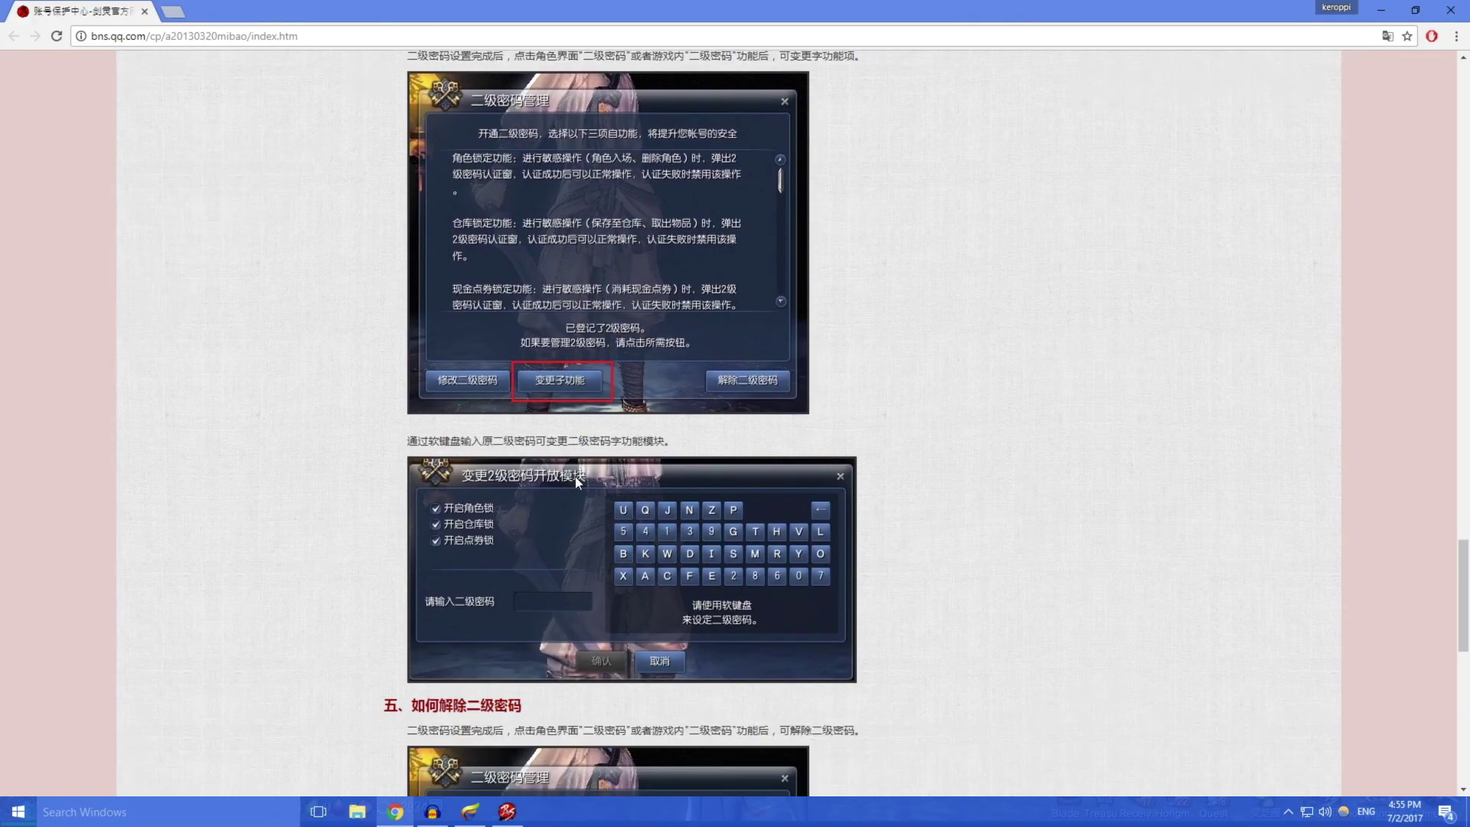
scroll(552, 403, down, 1)
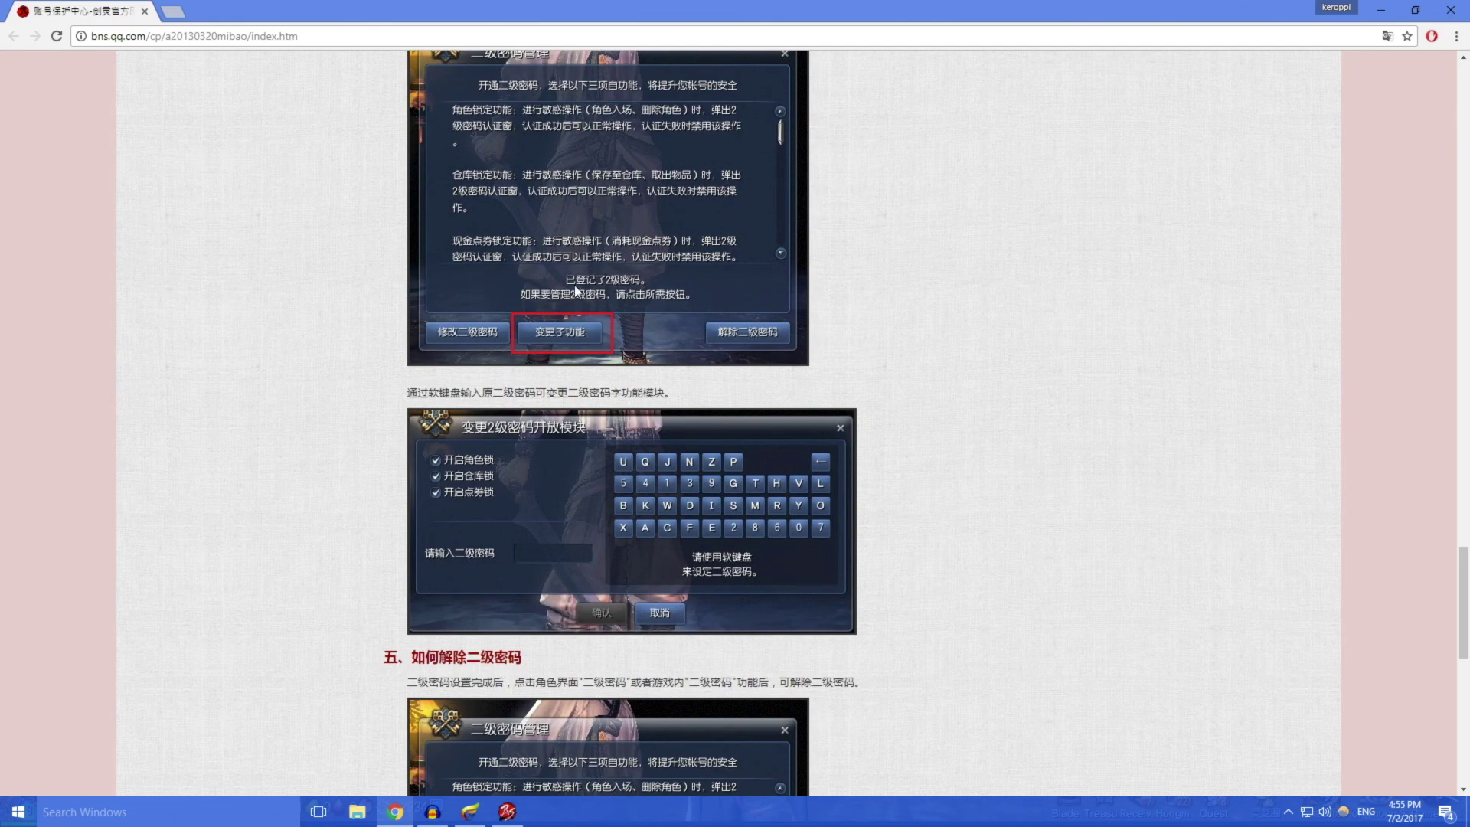
scroll(566, 316, down, 2)
scroll(567, 316, down, 3)
scroll(567, 316, down, 3)
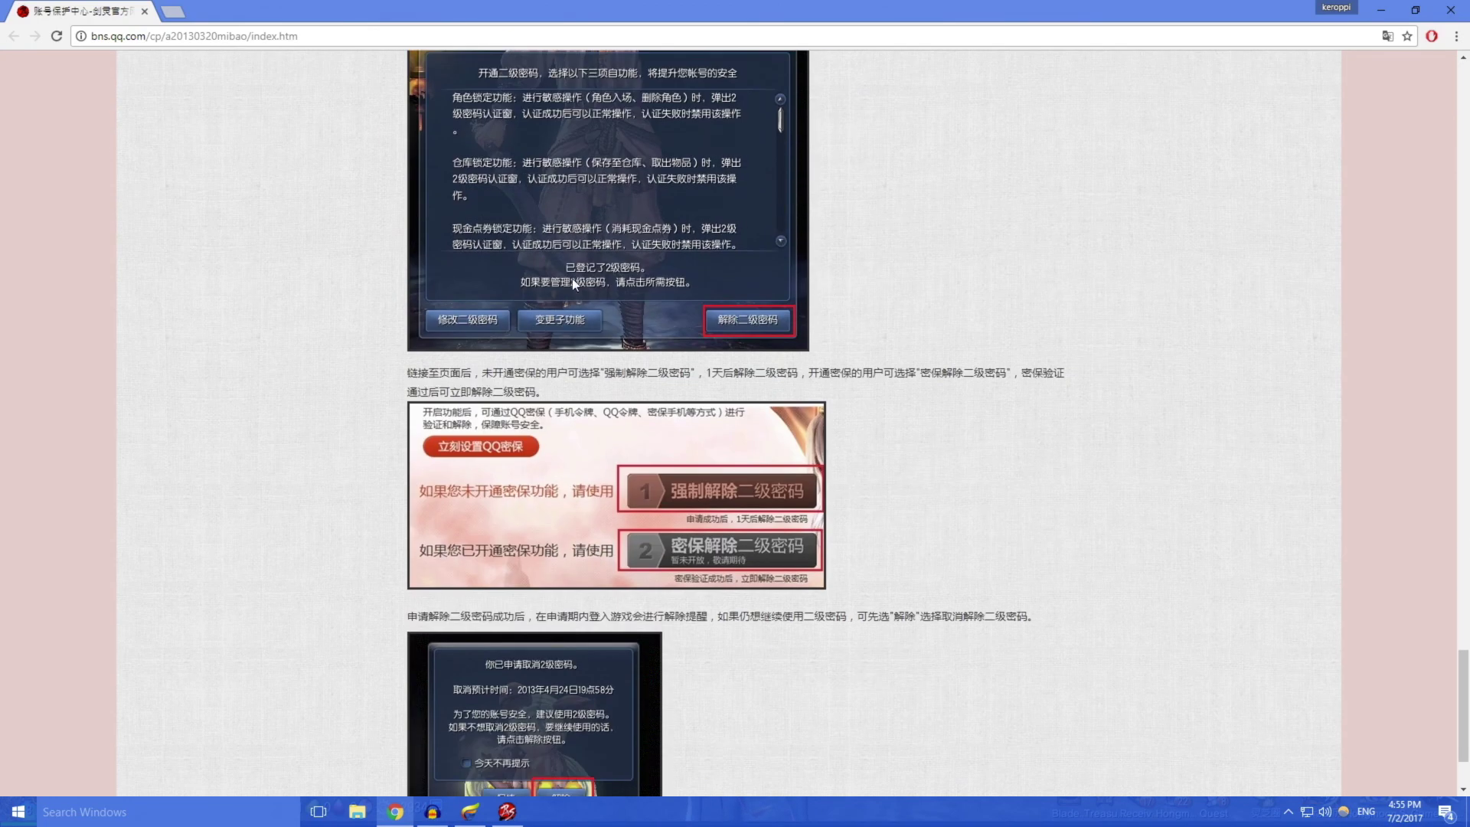
scroll(572, 278, down, 1)
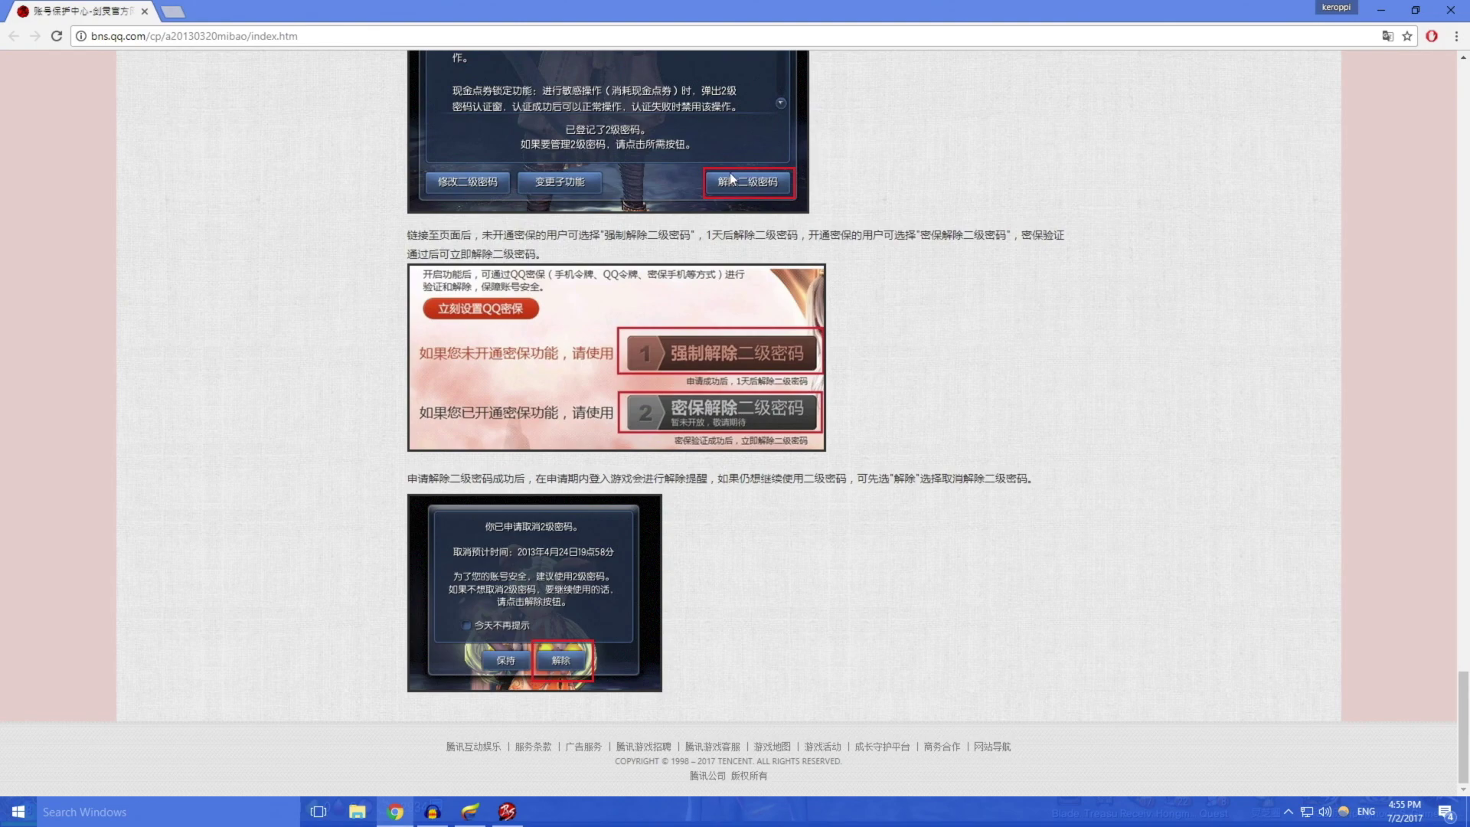
scroll(758, 191, up, 1)
Compare the game with the guide's removal-request steps, then close the password window with Esc
key(alt+Tab)
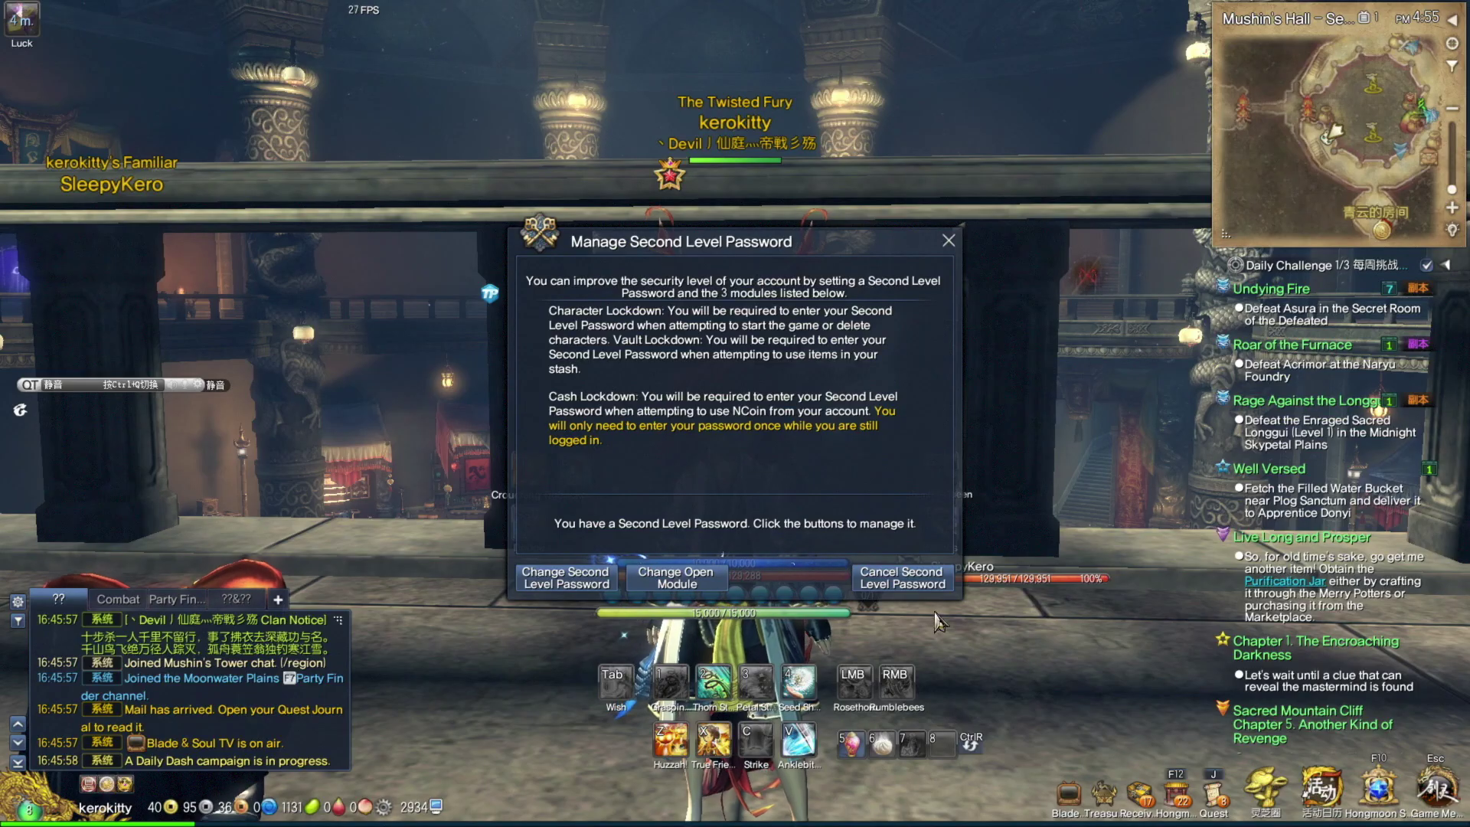
key(alt+Tab)
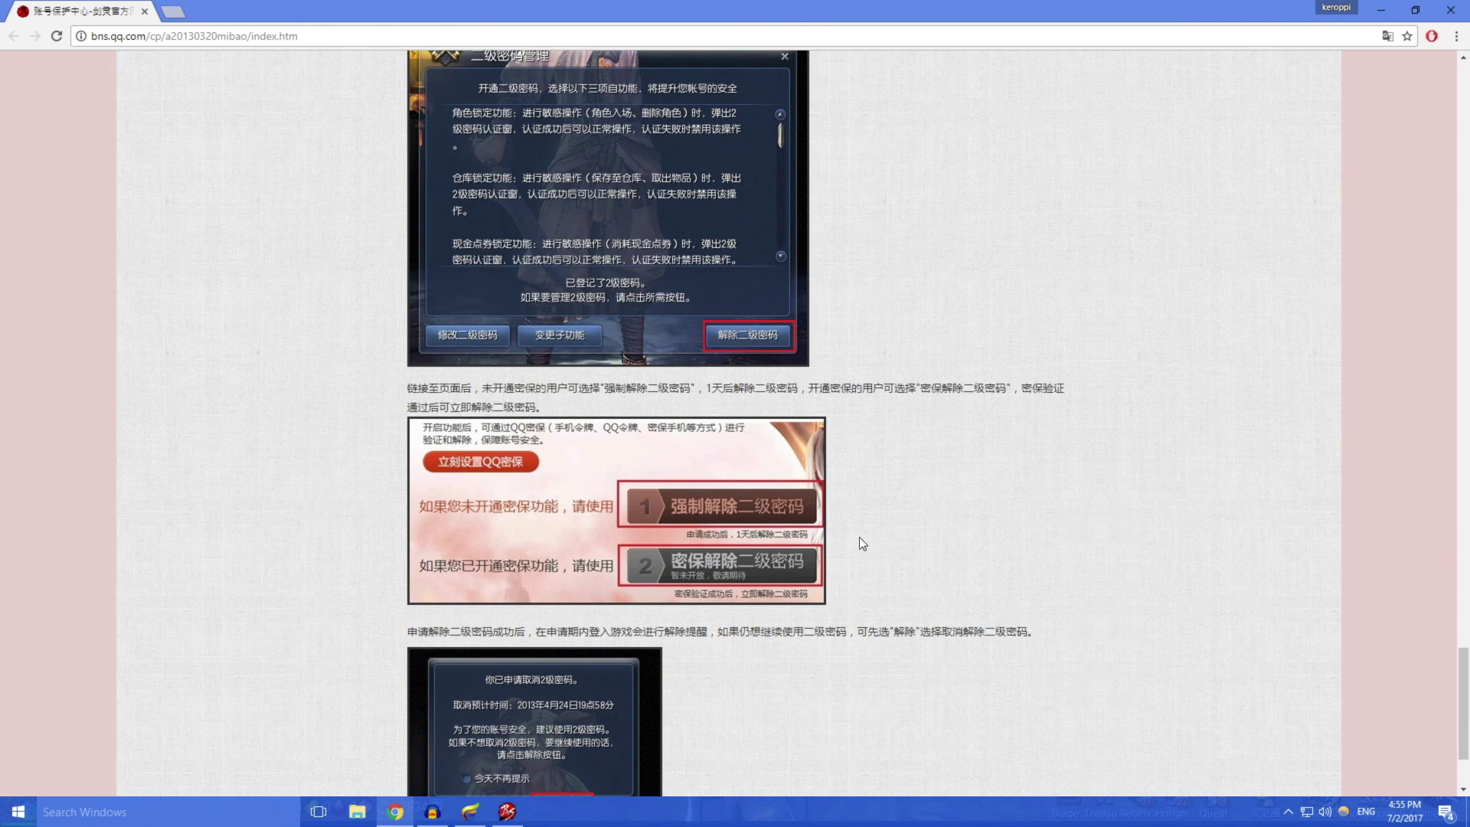
scroll(814, 479, down, 1)
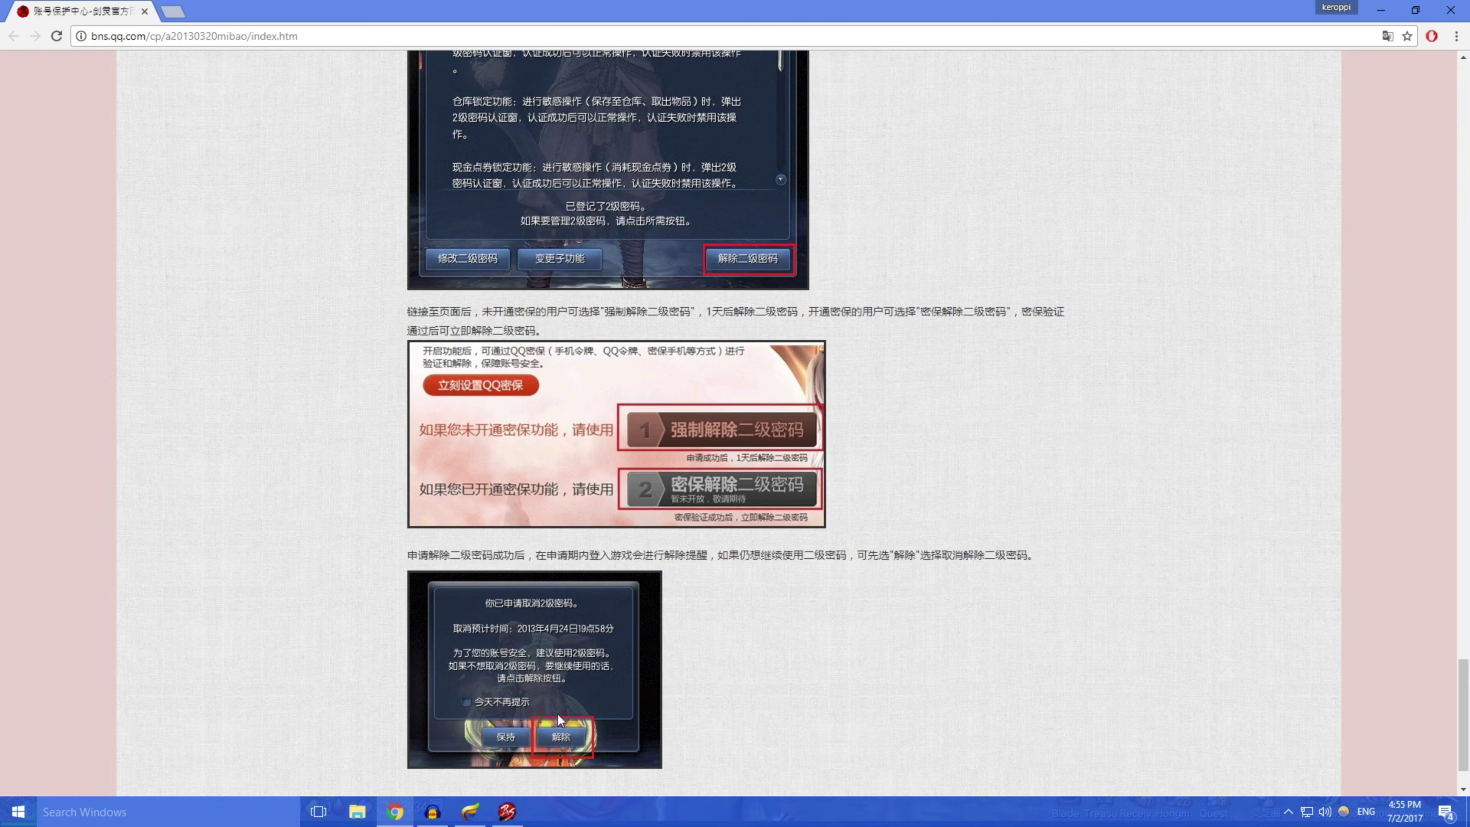
scroll(638, 716, down, 1)
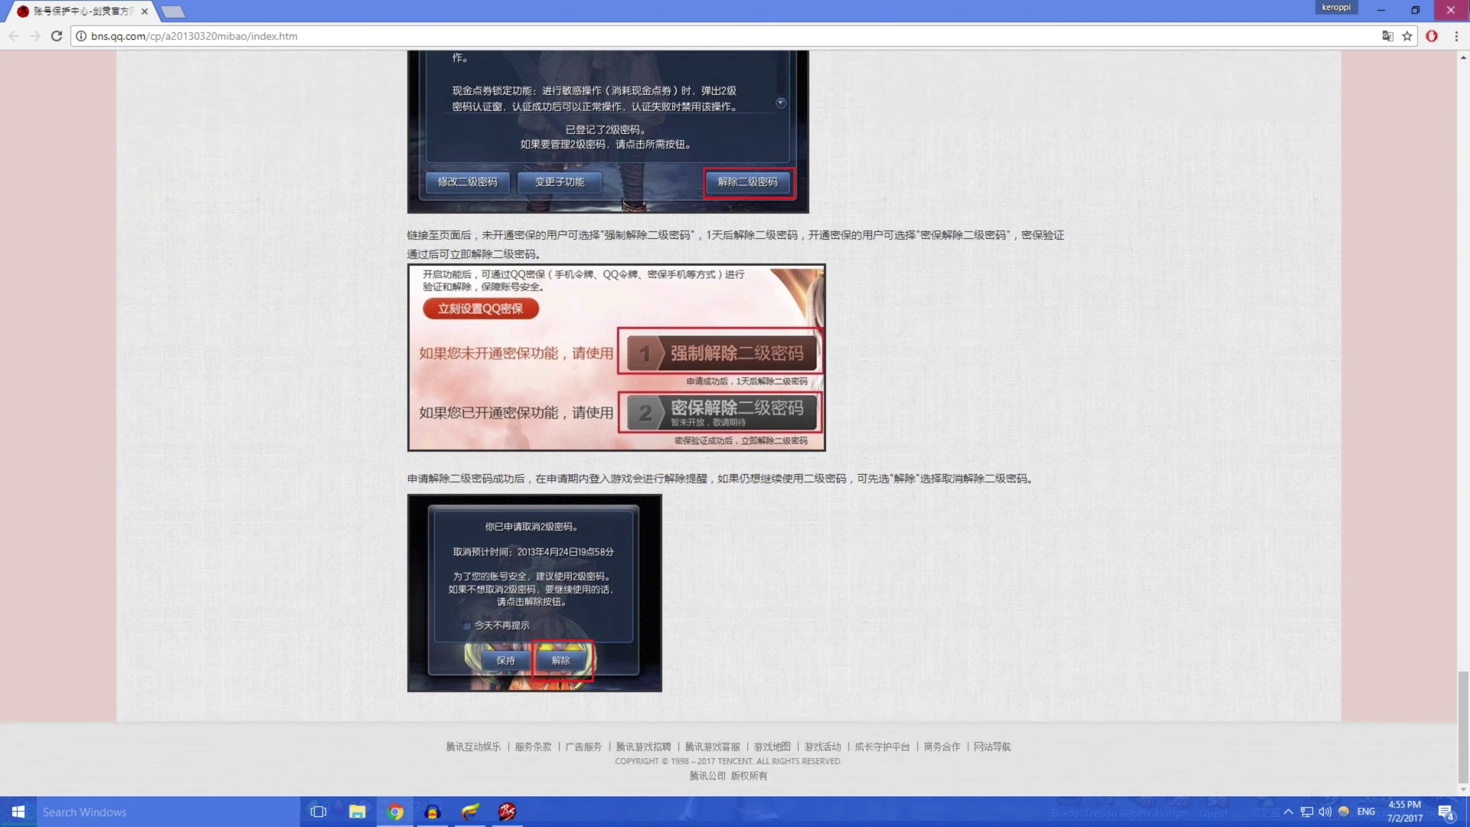
key(alt+Tab)
key(Escape)
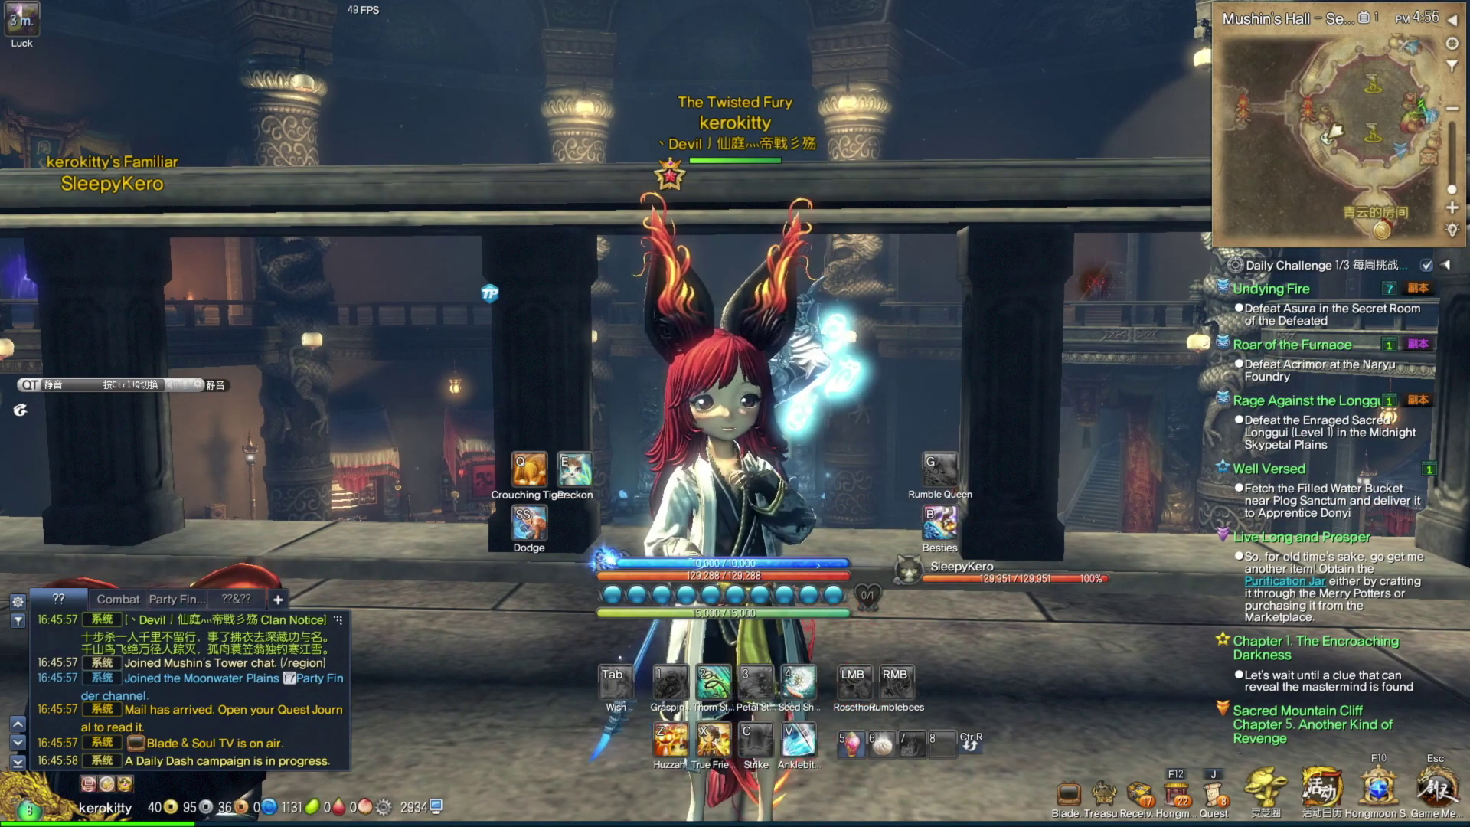